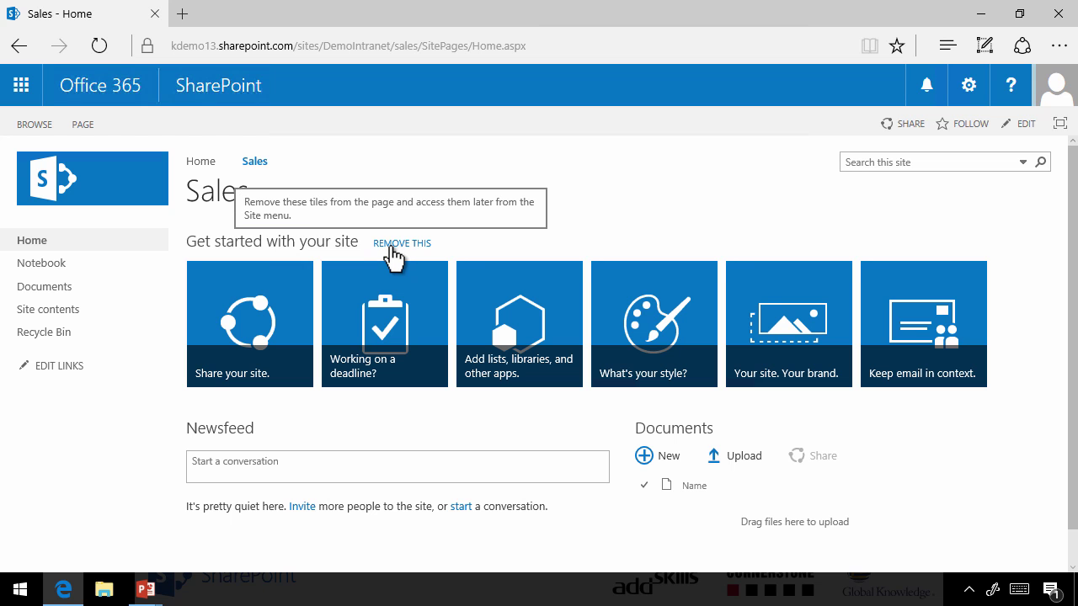
Remove the Get started tiles, then open BicycleSales.xlsx from the Documents folder in Excel
left_click(396, 251)
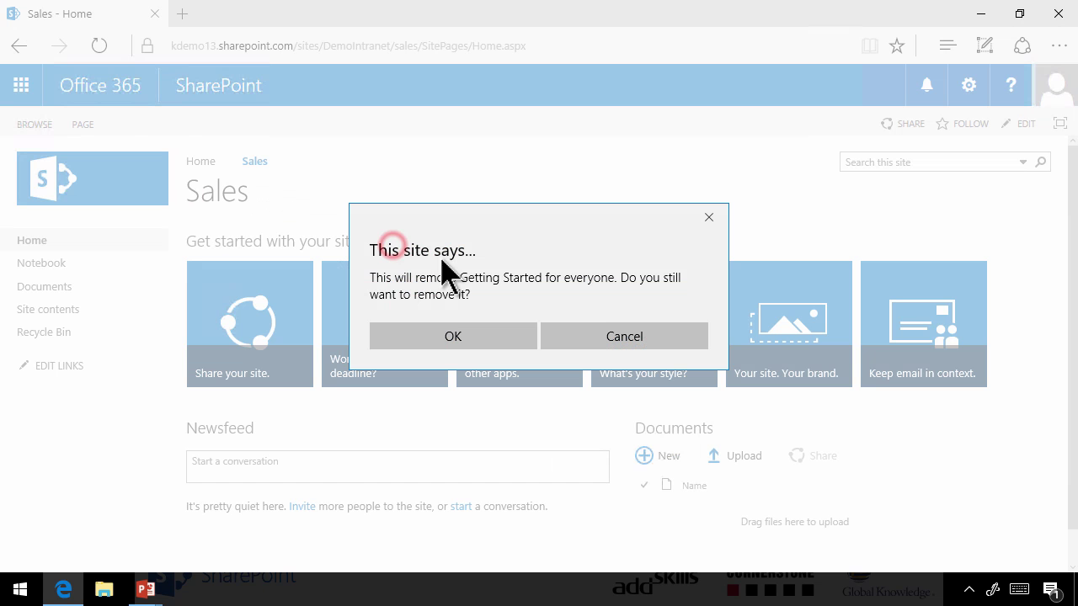
left_click(492, 339)
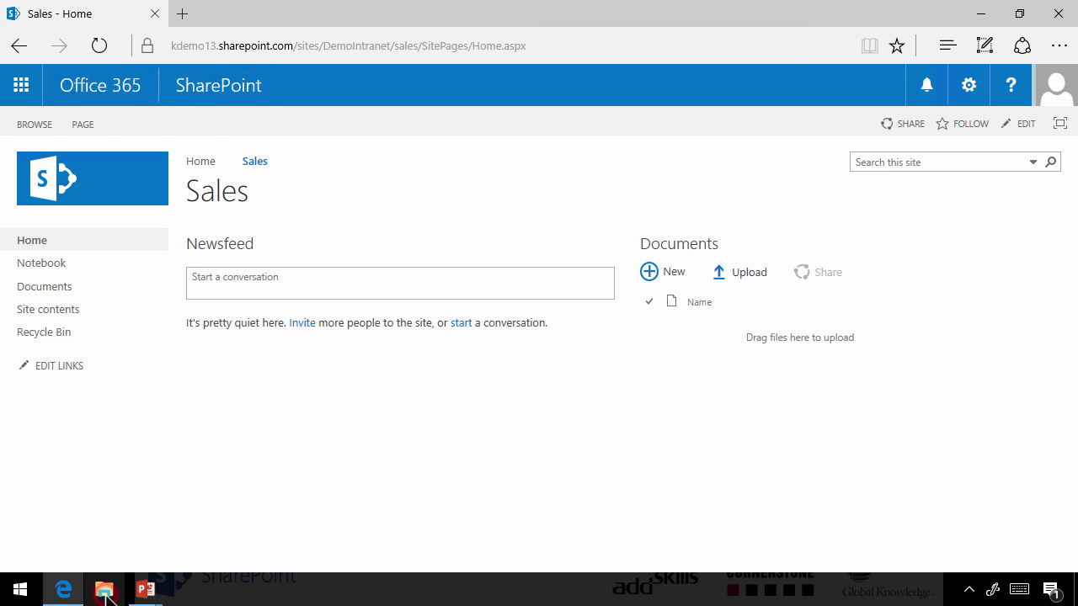
left_click(105, 593)
left_click(201, 198)
scroll(489, 289, "down", 5)
scroll(437, 261, "up", 1)
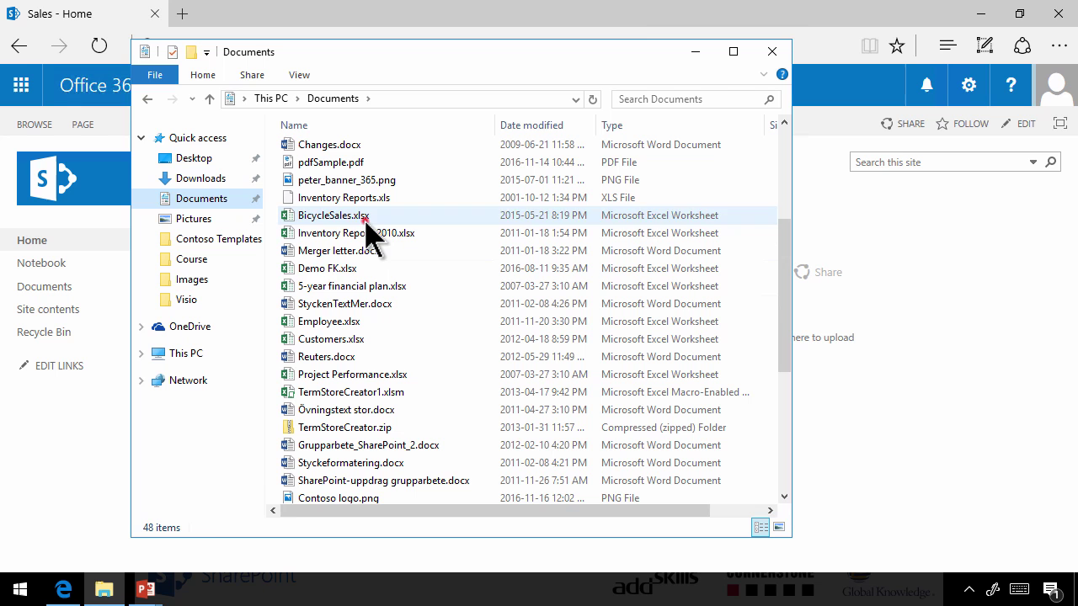
double_click(366, 217)
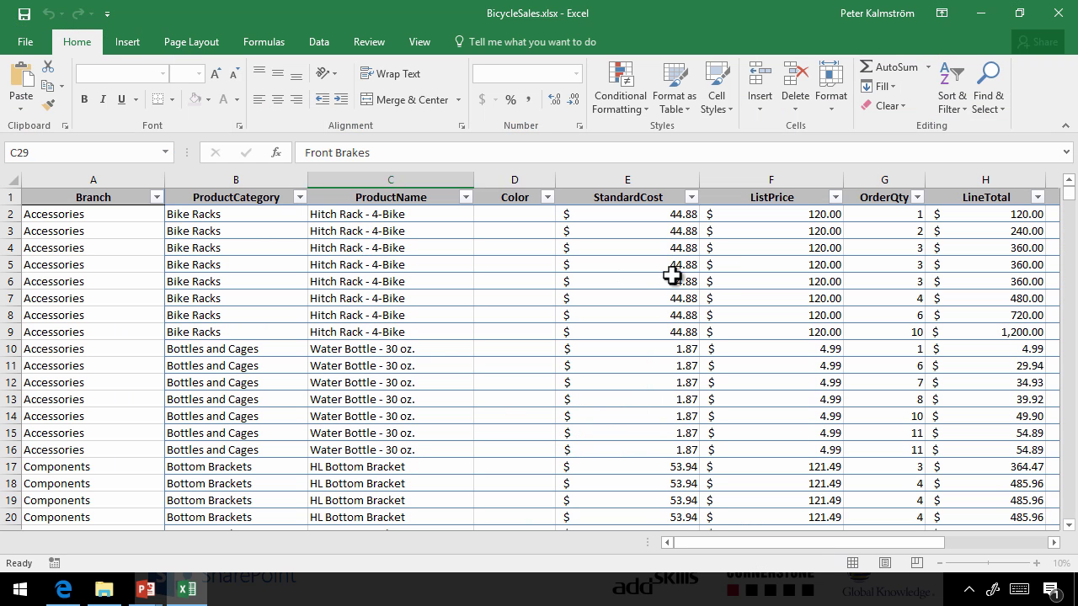
Create a PivotTable of the sales table on a new worksheet
left_click(674, 108)
left_click(678, 108)
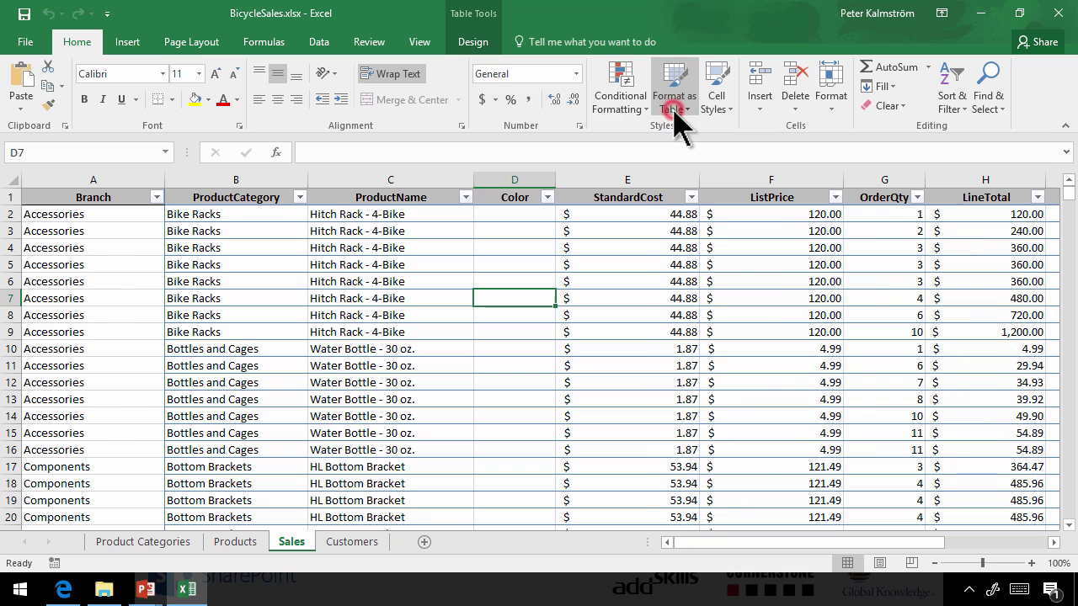
left_click(469, 42)
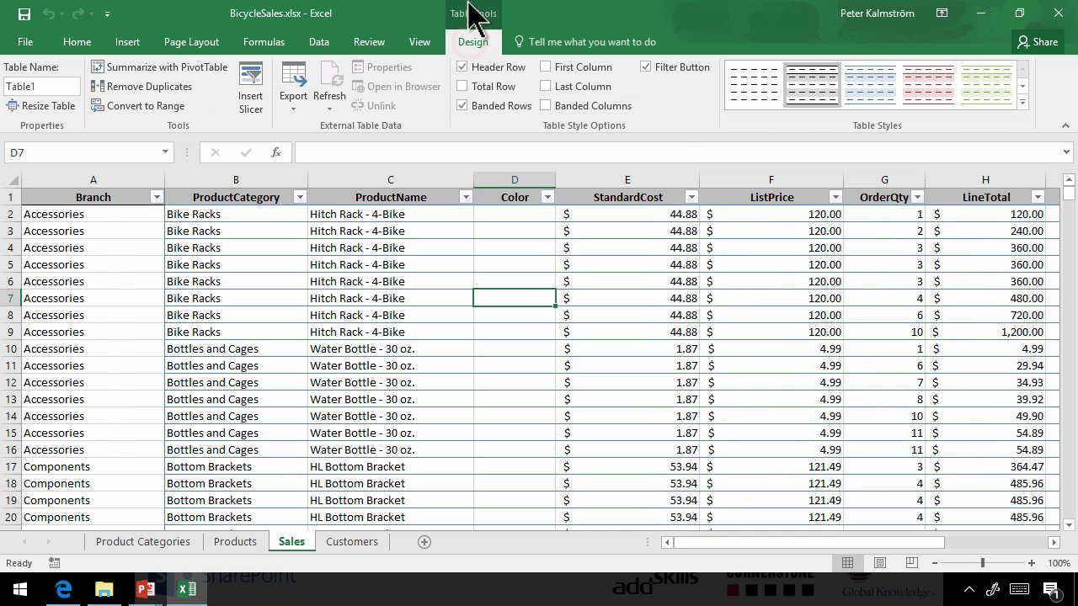
left_click(173, 84)
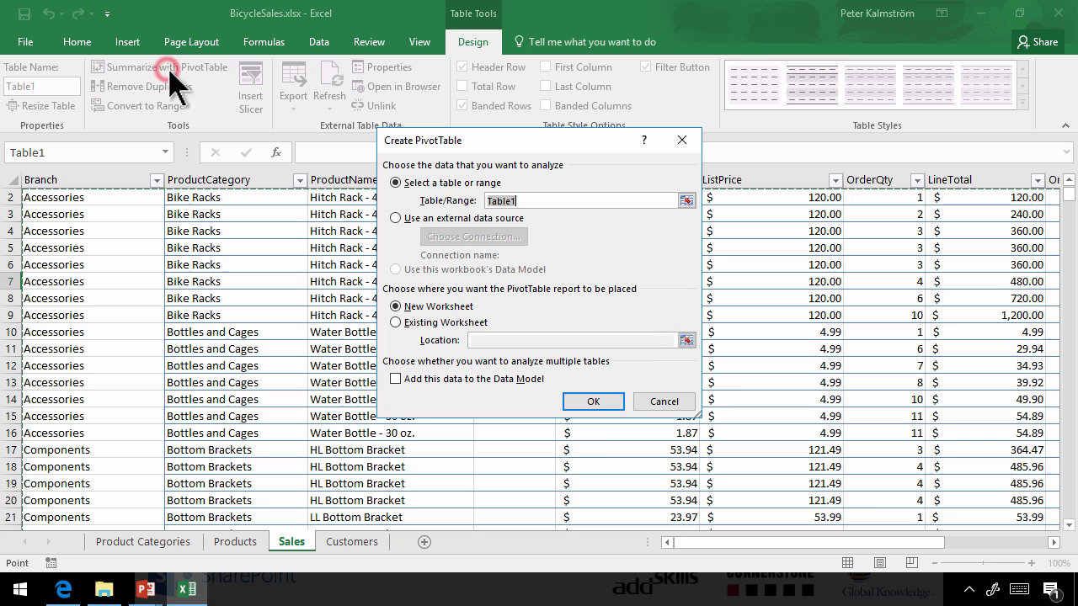
left_click(594, 402)
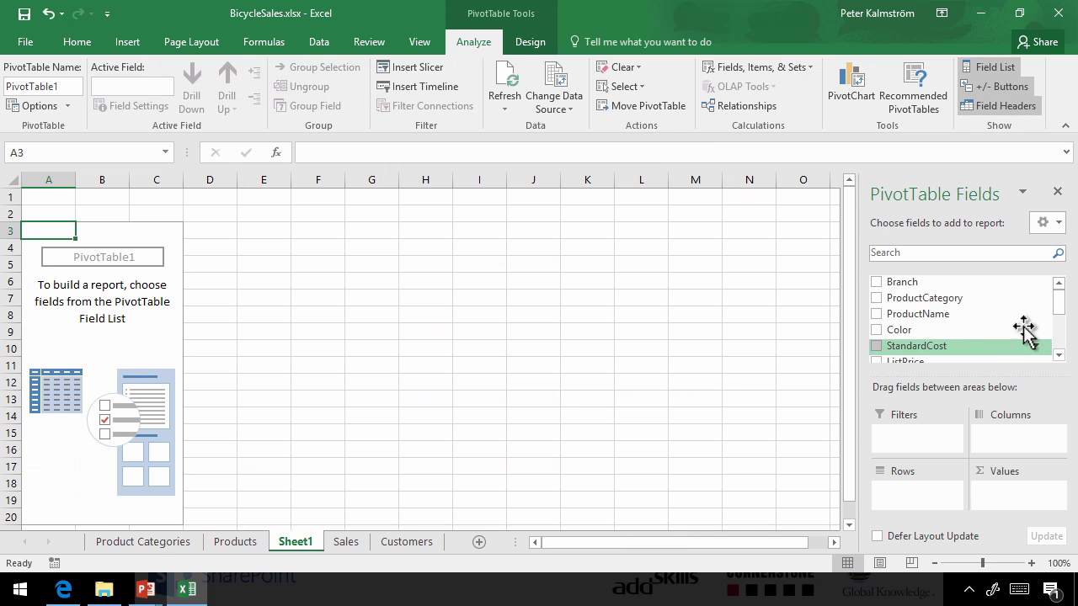
left_click_drag(1059, 300, 1058, 353)
left_click_drag(891, 284, 1029, 495)
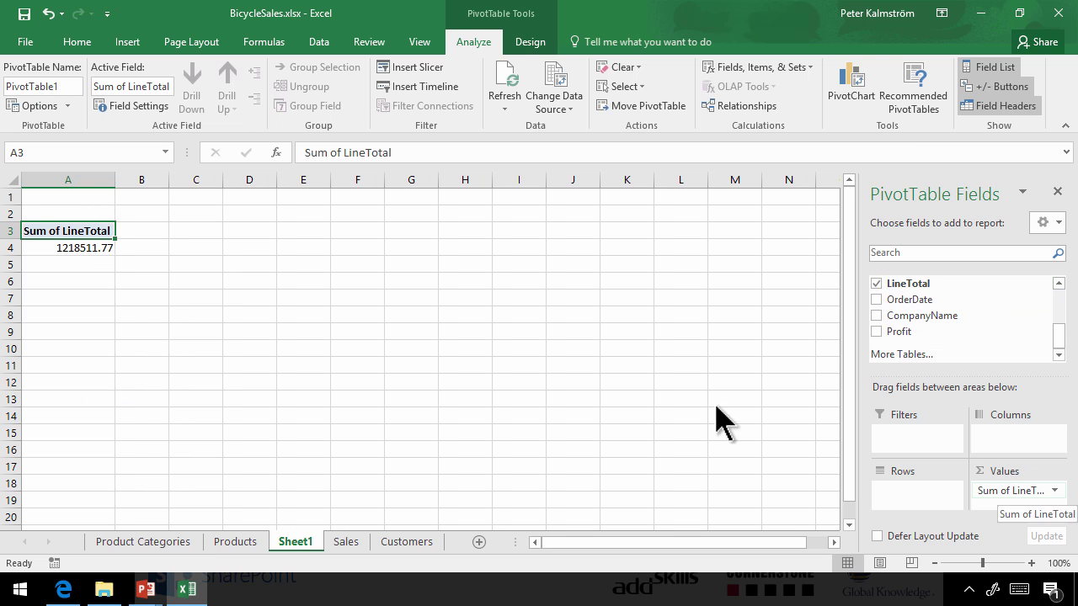
Format the LineTotal sum as accounting currency with no decimals ($ 1,218,512)
left_click(96, 248)
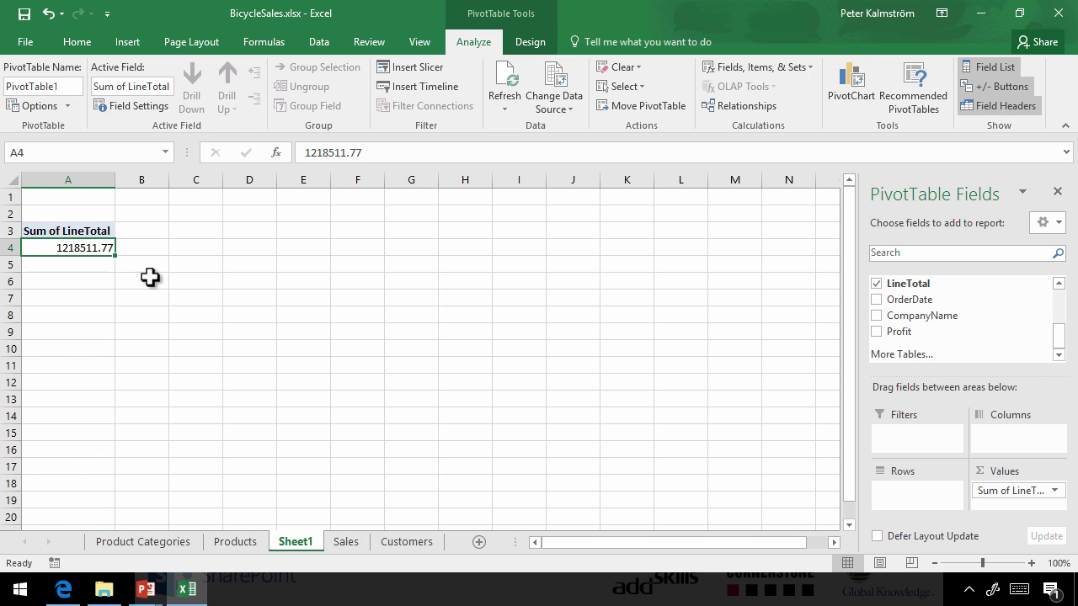
left_click(76, 42)
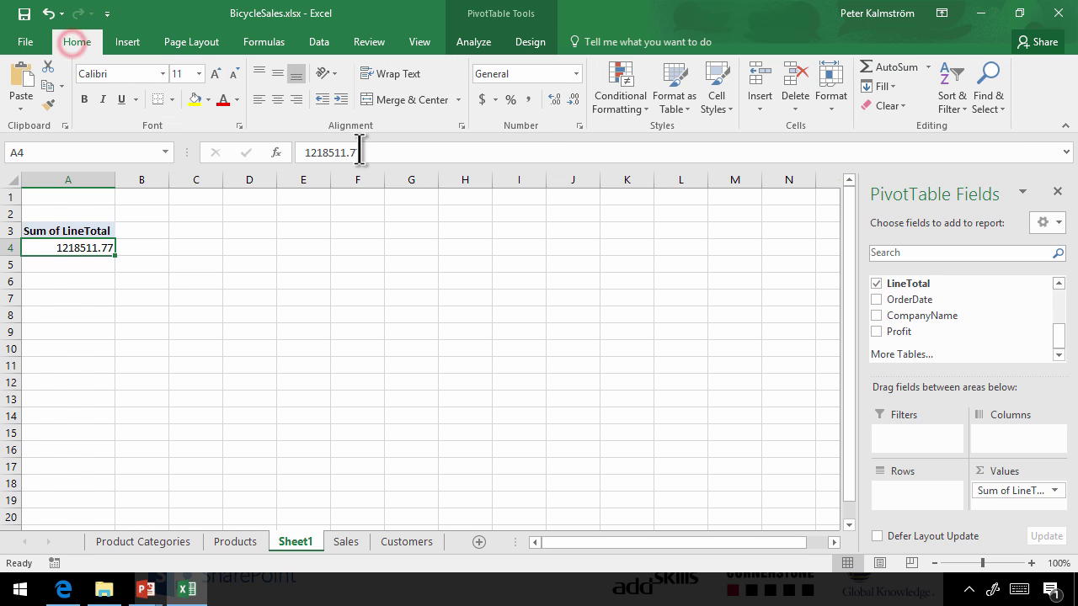
left_click(481, 99)
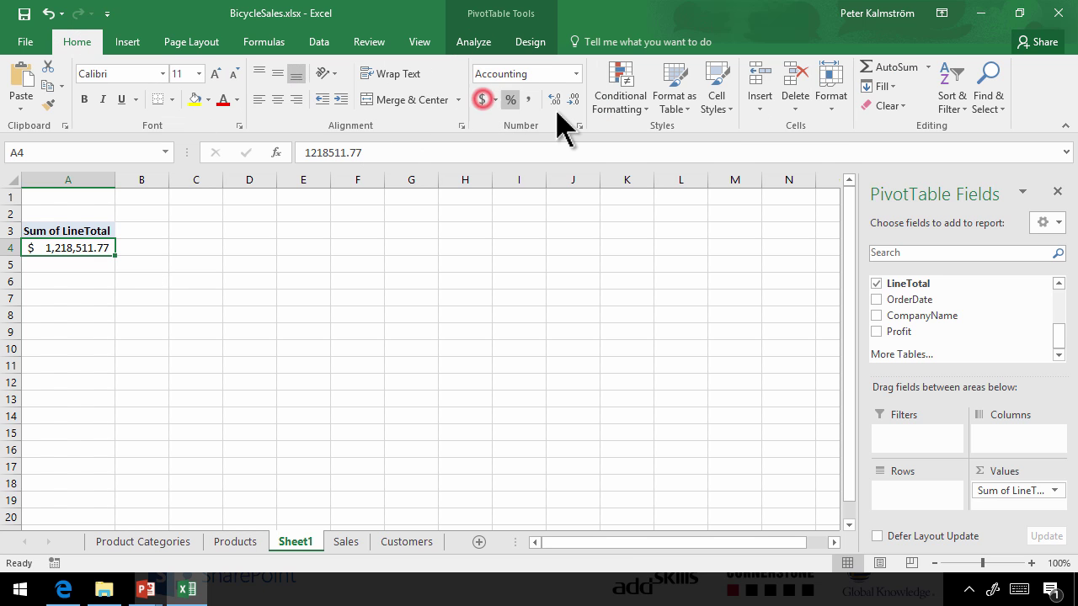
left_click(573, 100)
left_click(572, 100)
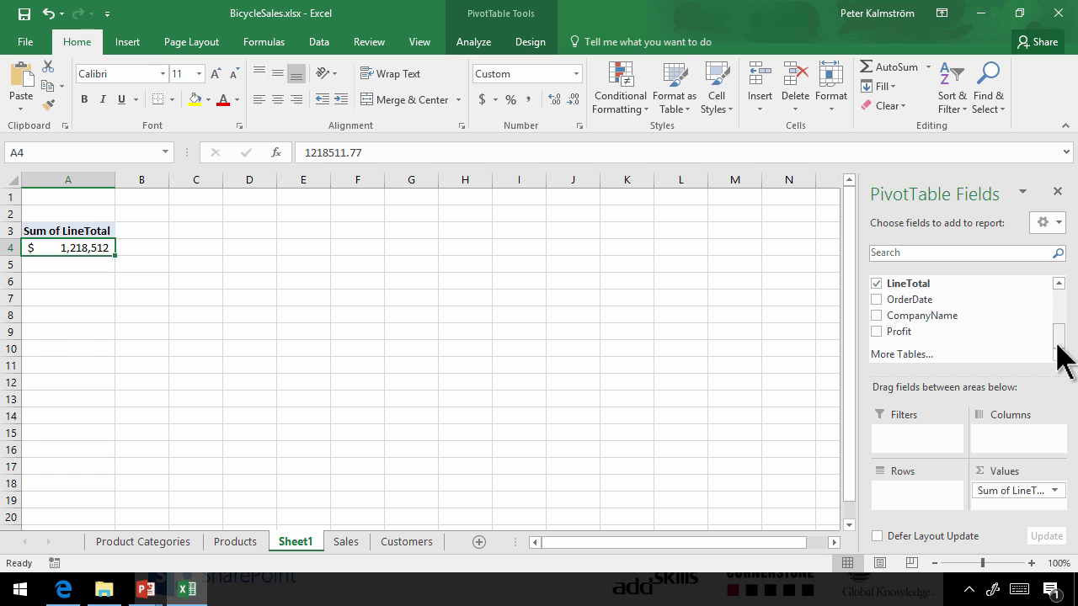
left_click_drag(1059, 341, 1060, 312)
left_click_drag(894, 283, 916, 490)
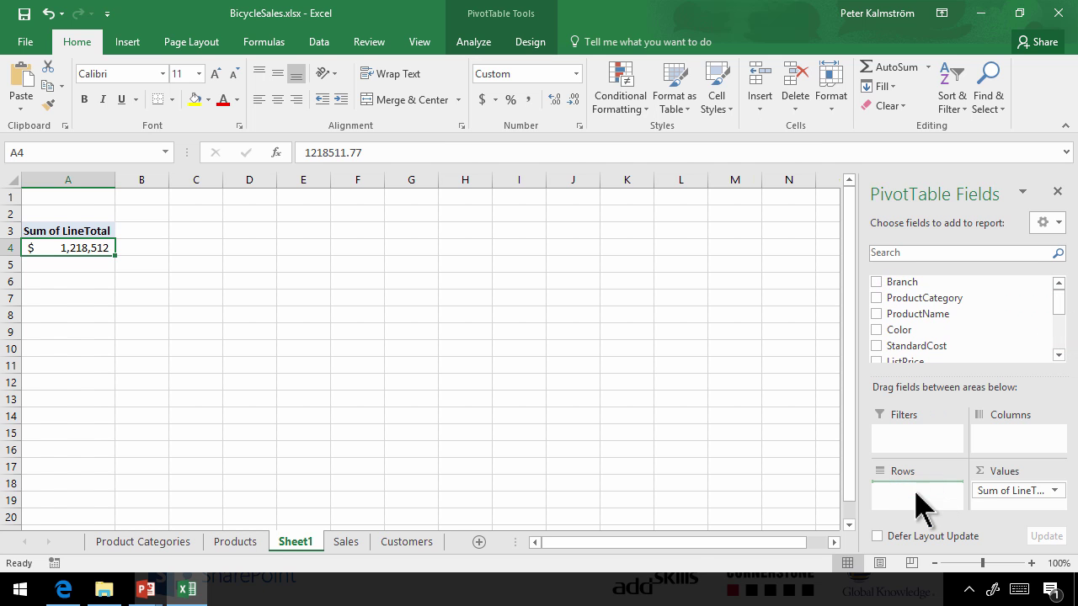
Insert a pie PivotChart of the LineTotal-by-Branch totals beside the PivotTable
left_click(151, 247)
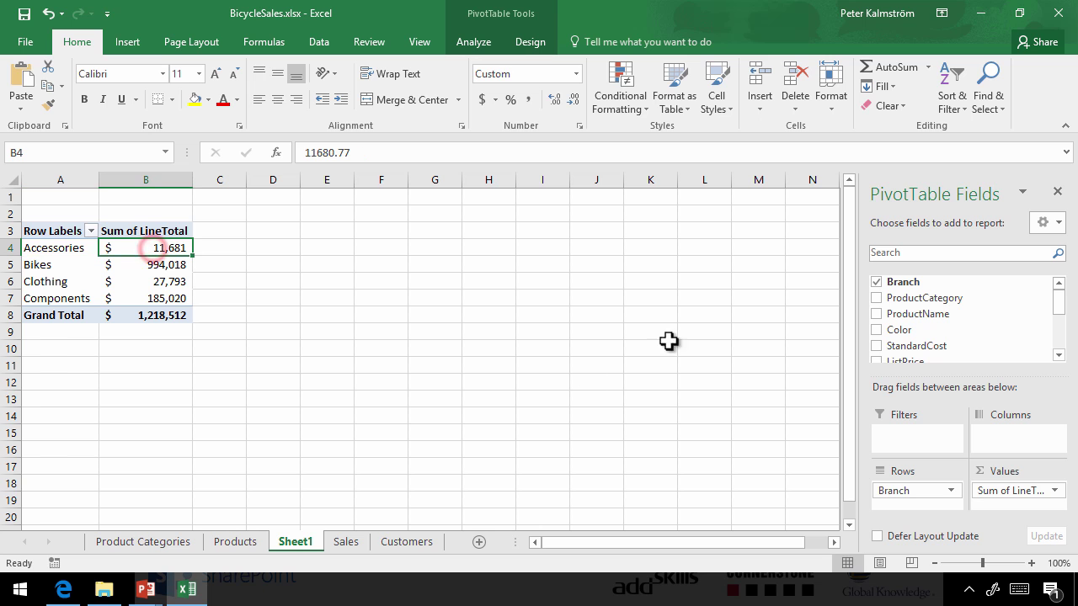
left_click(474, 42)
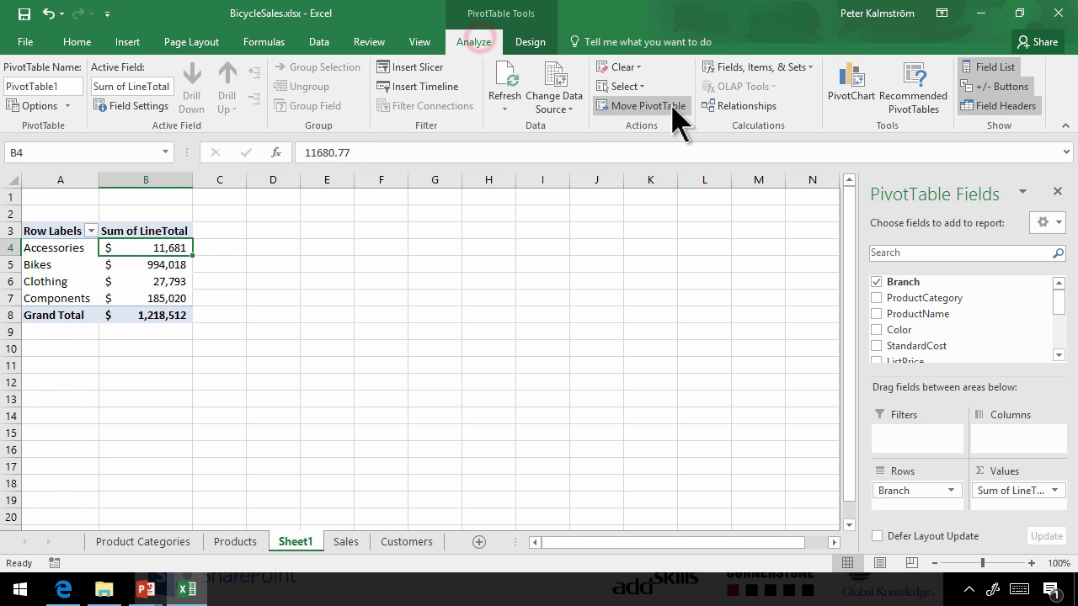
left_click(861, 81)
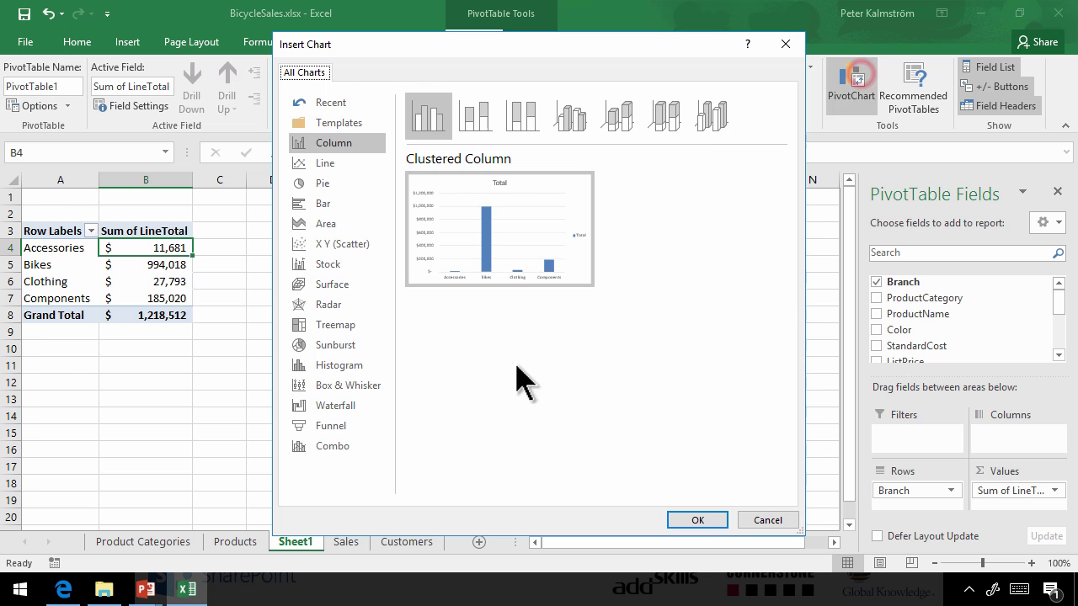
mouse_move(376, 221)
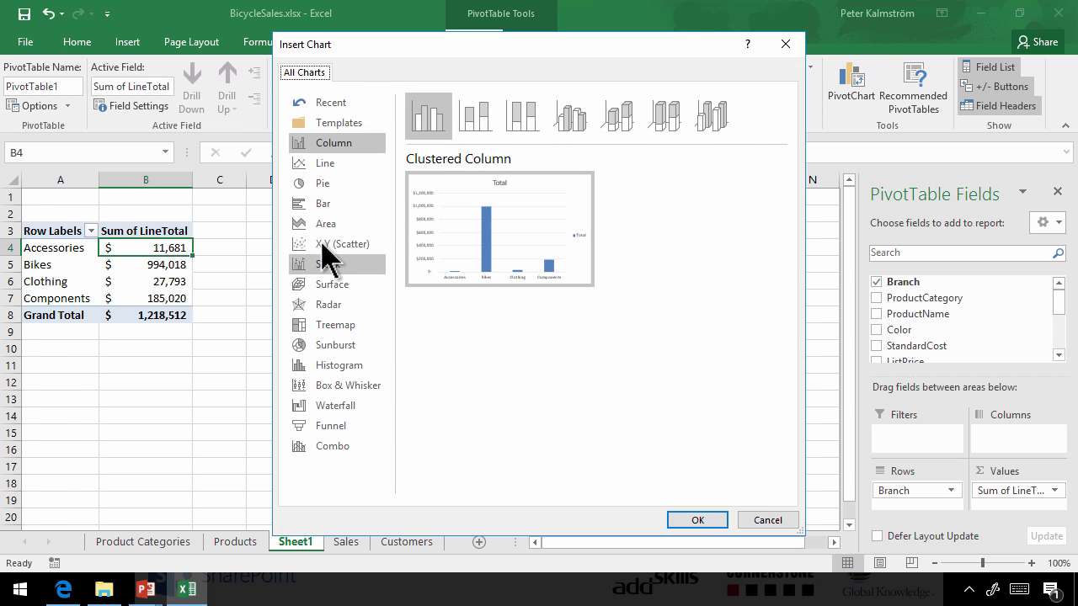
left_click(320, 186)
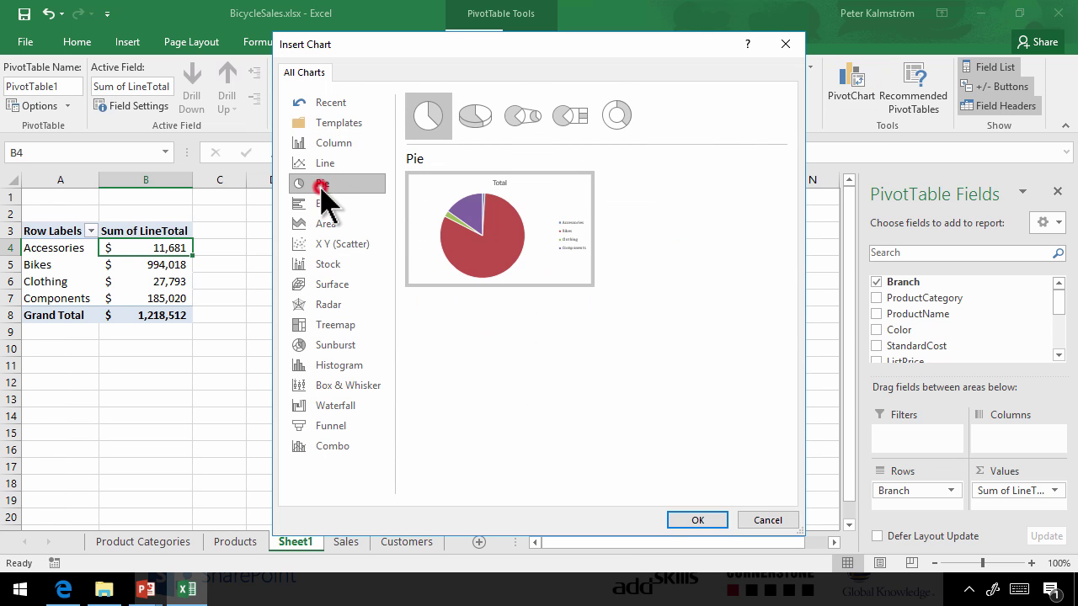
left_click(691, 522)
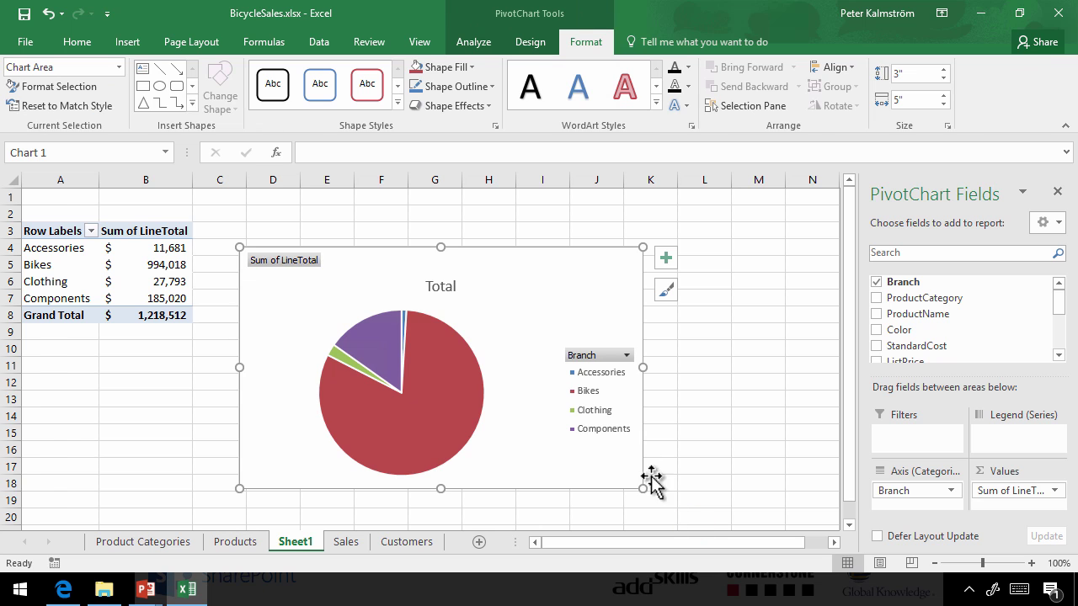
Delete the pie chart's legend, apply a style with title and data labels, and narrow the chart
left_click(593, 361)
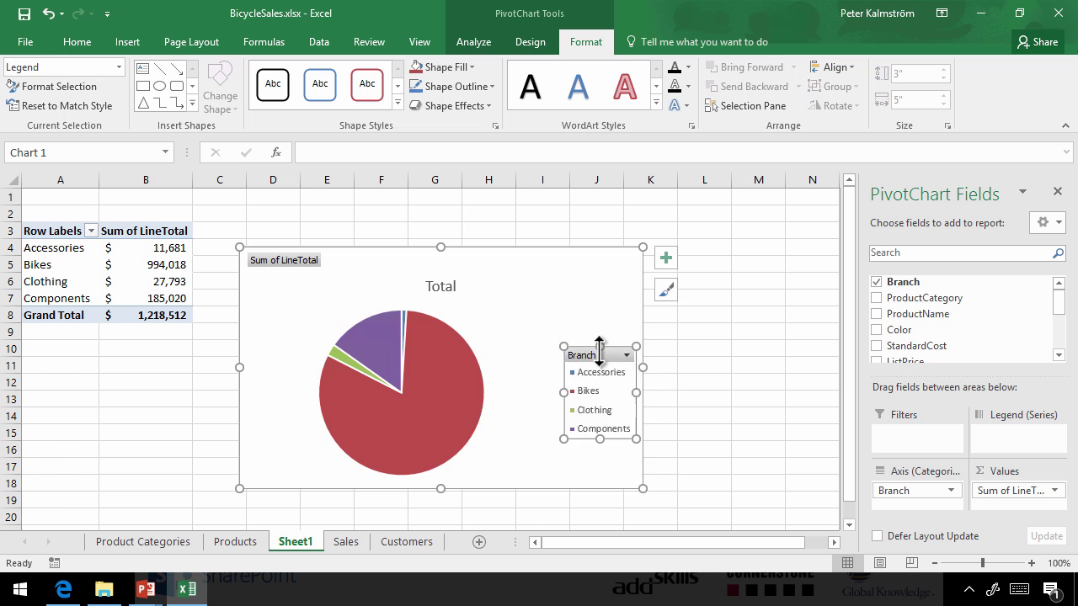
key("Delete")
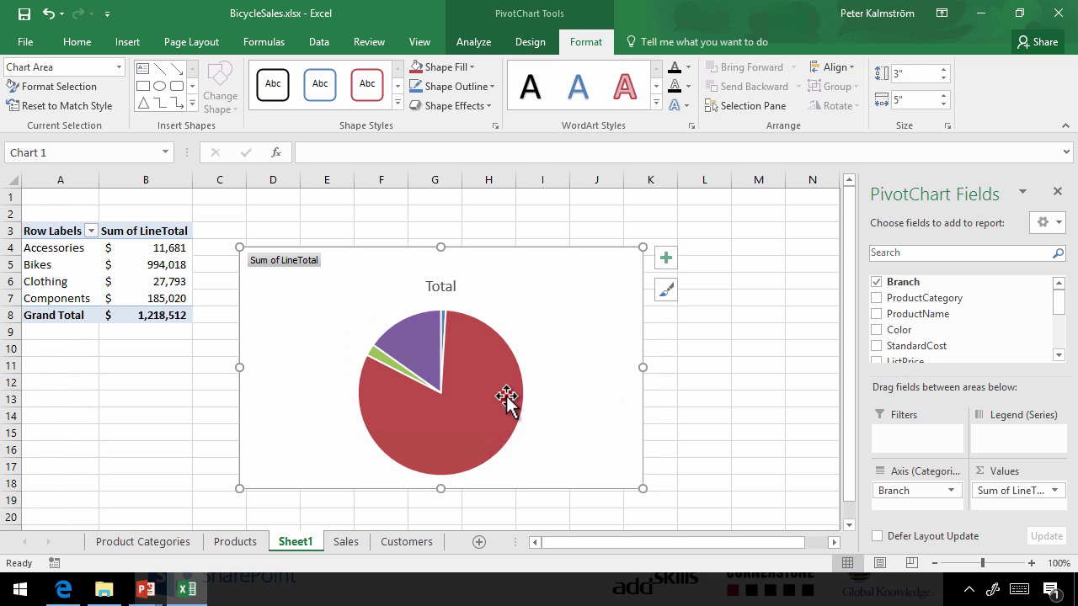
left_click(506, 395)
left_click(538, 43)
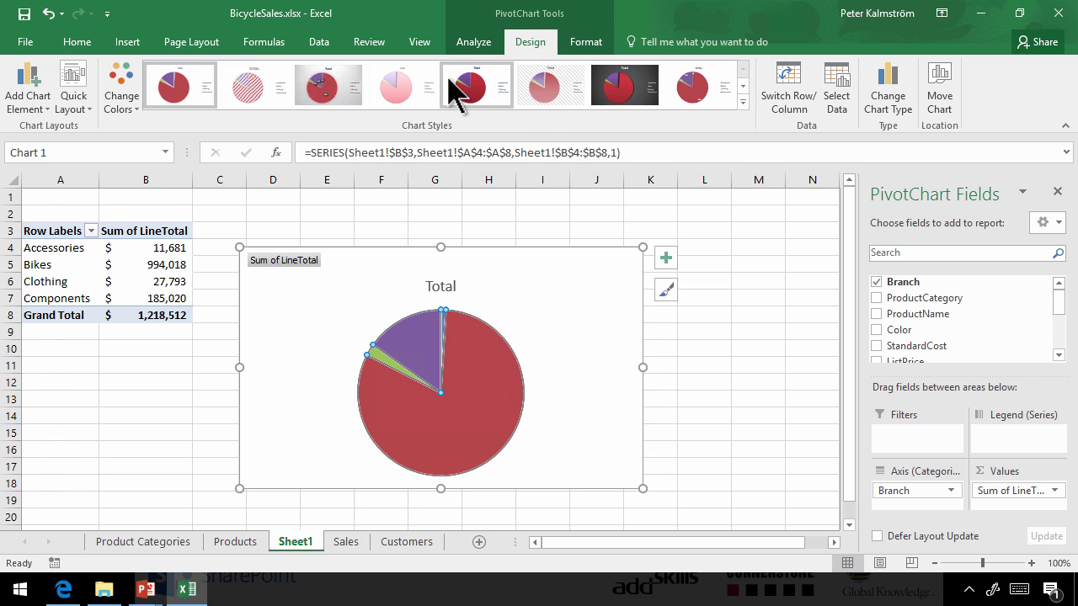
left_click(743, 102)
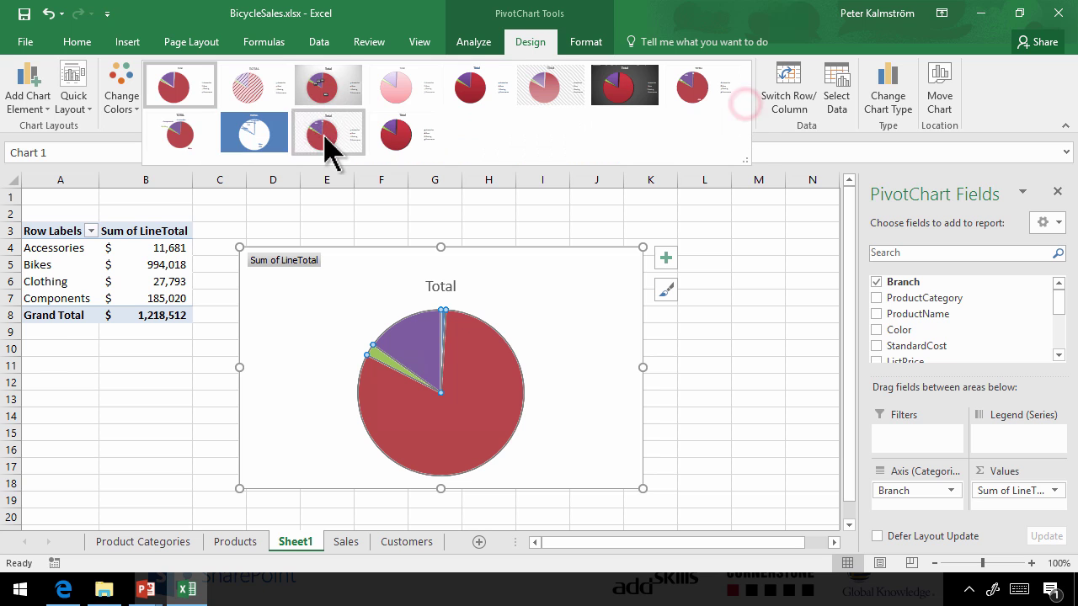
left_click(176, 141)
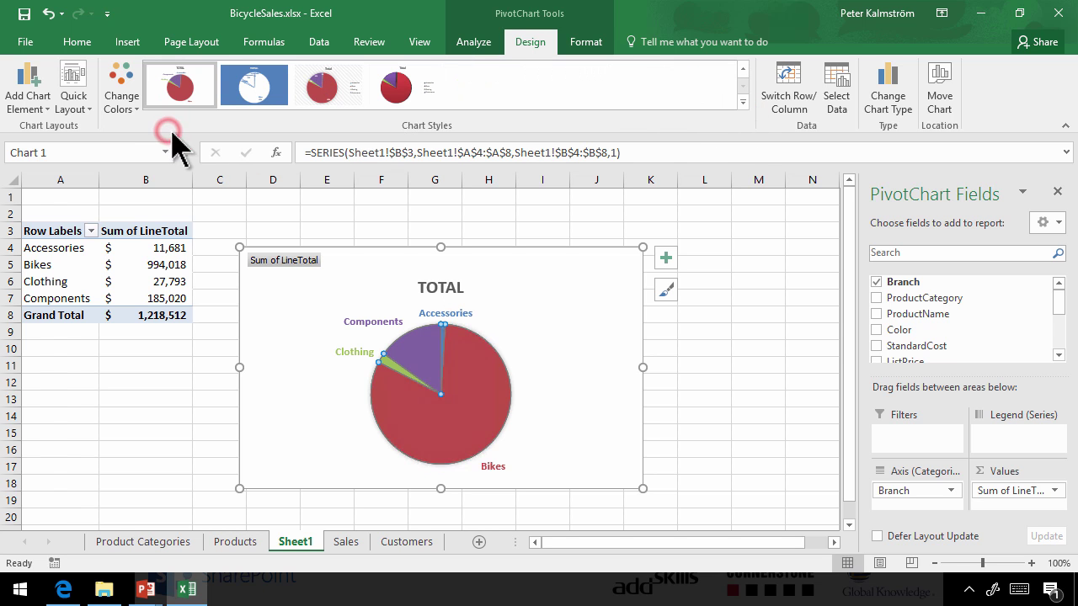
left_click(571, 380)
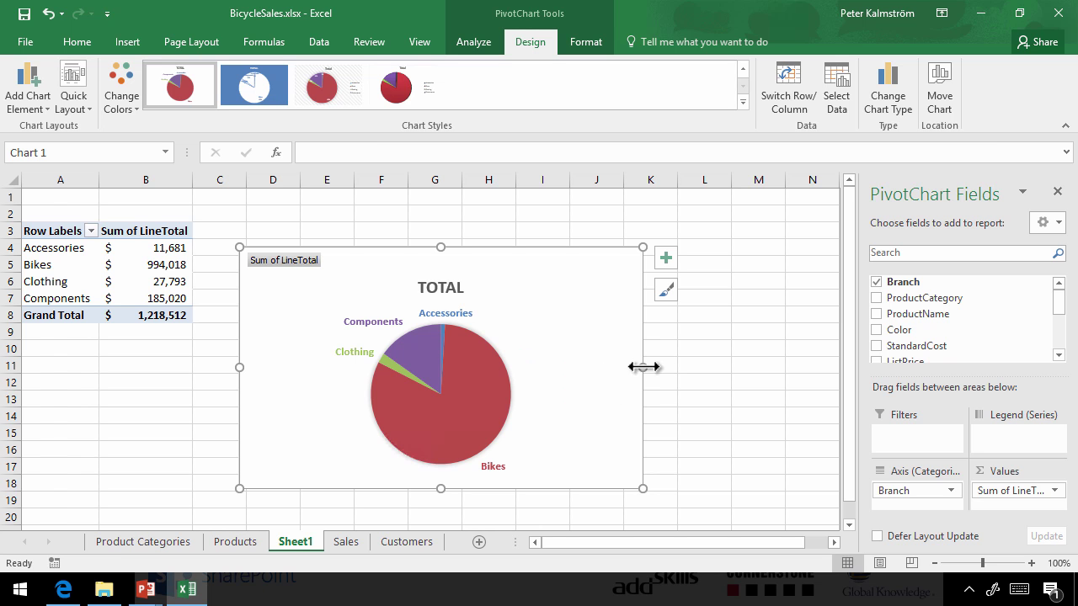
left_click_drag(643, 367, 575, 367)
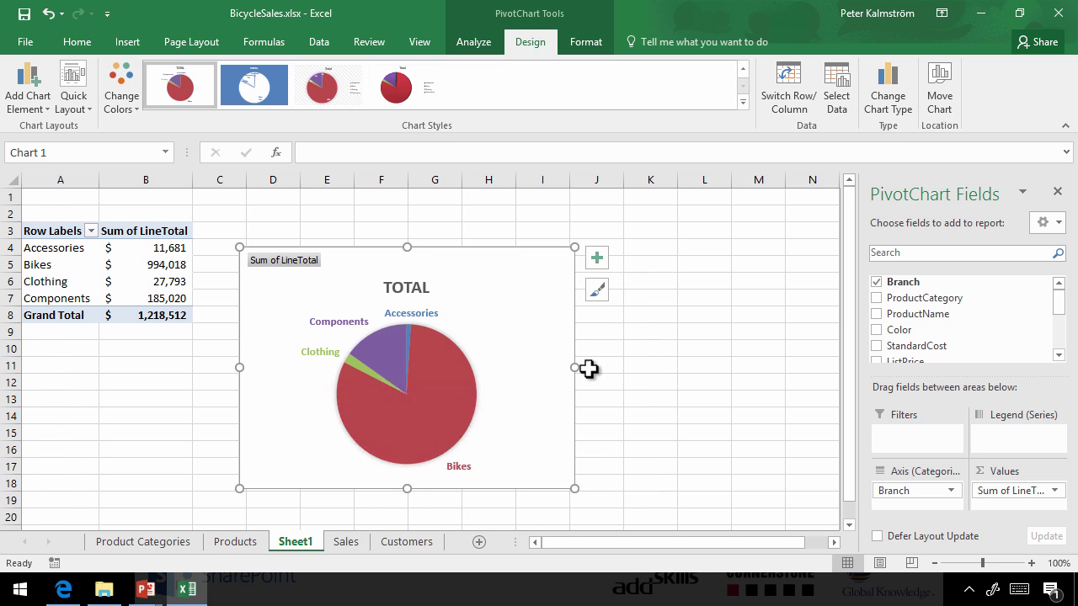
left_click(640, 375)
left_click(506, 300)
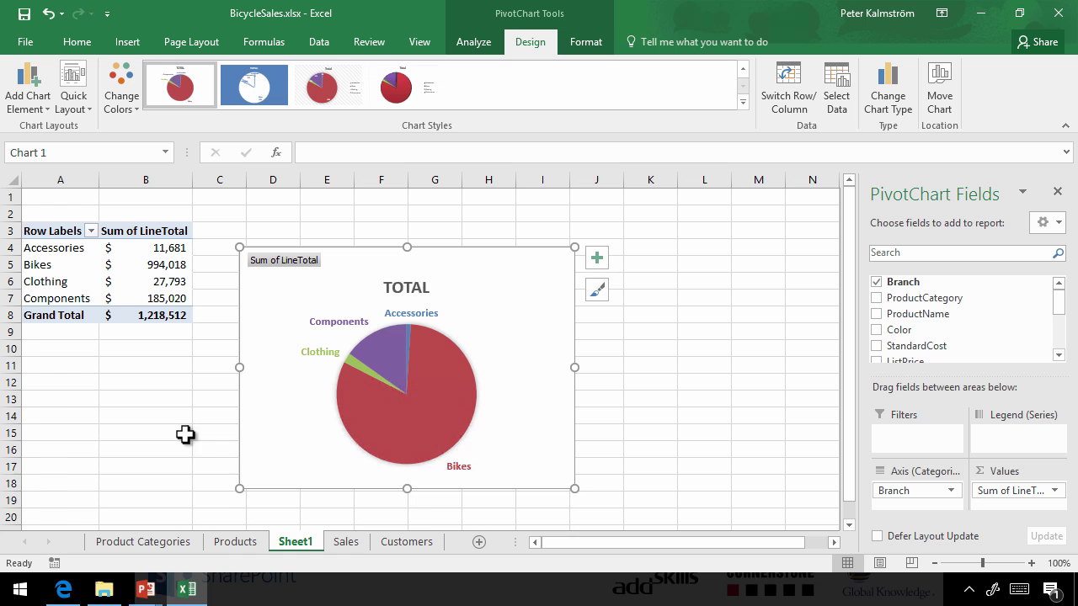
Copy the Sales site's link from its logo in Edge and return to Excel
mouse_move(72, 597)
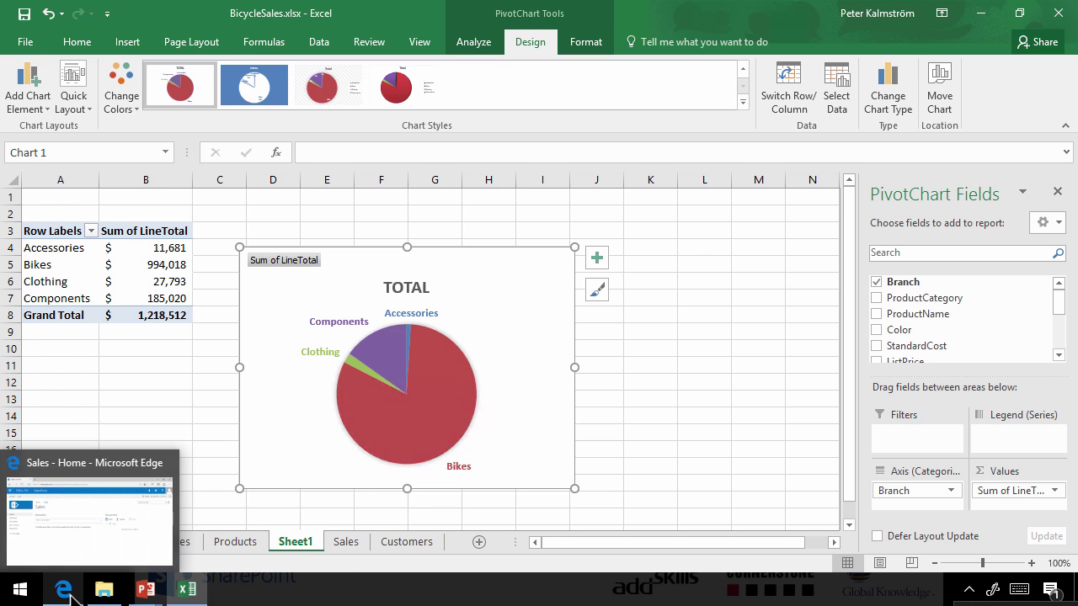
left_click(96, 509)
right_click(67, 179)
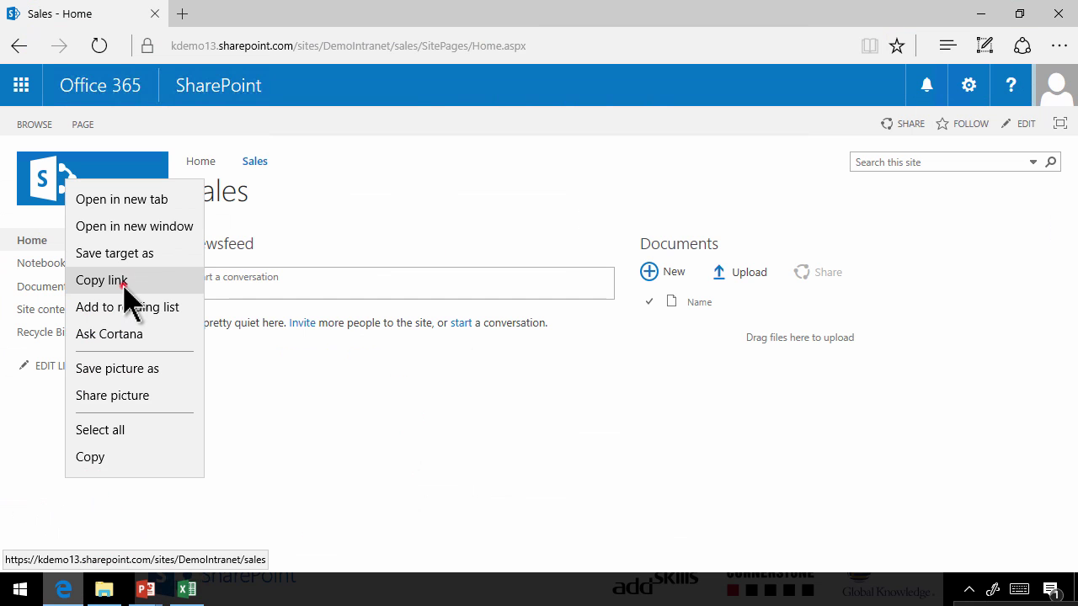
left_click(120, 283)
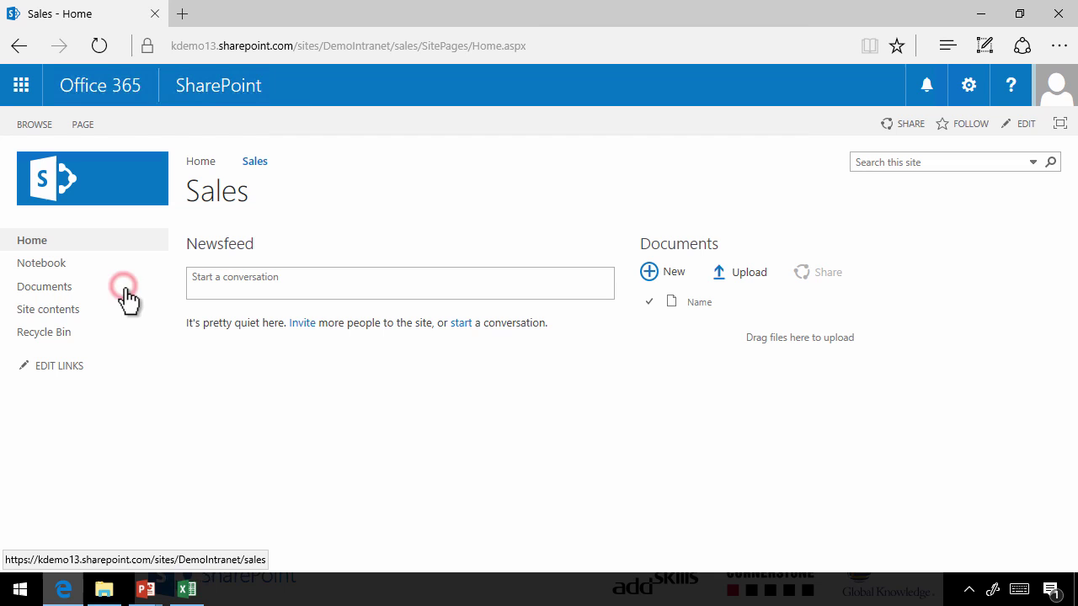
left_click(189, 592)
Start Save As and navigate the dialog to the pasted Sales site address
left_click(22, 43)
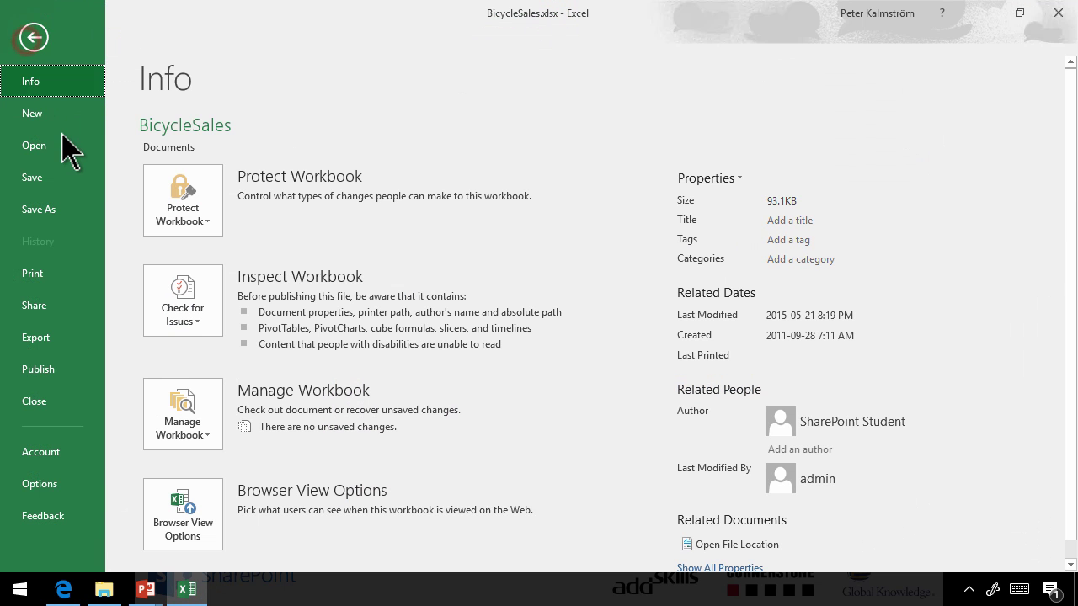
left_click(50, 210)
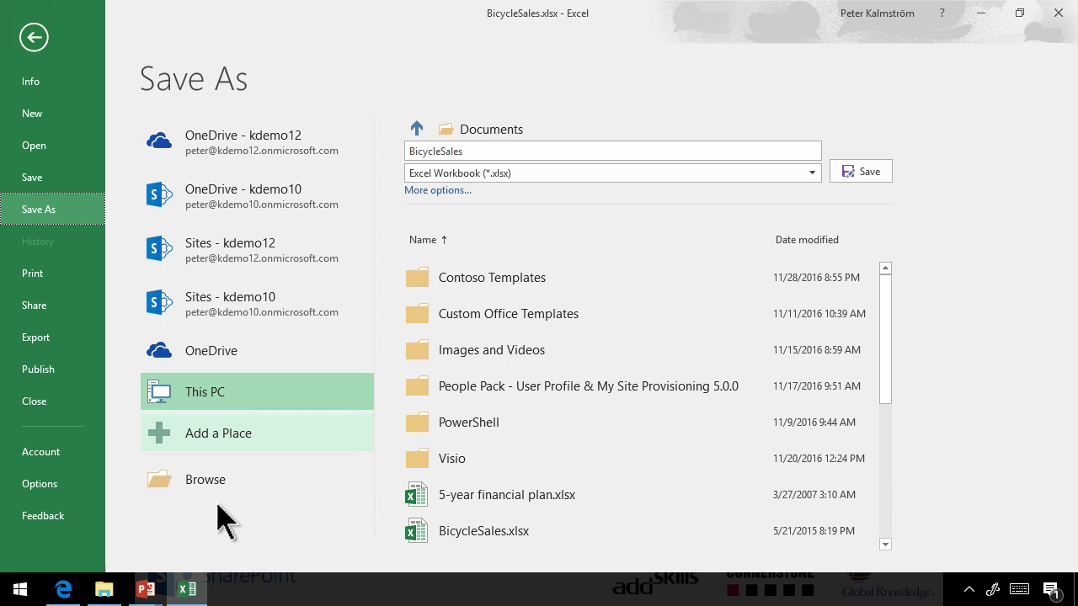
left_click(205, 485)
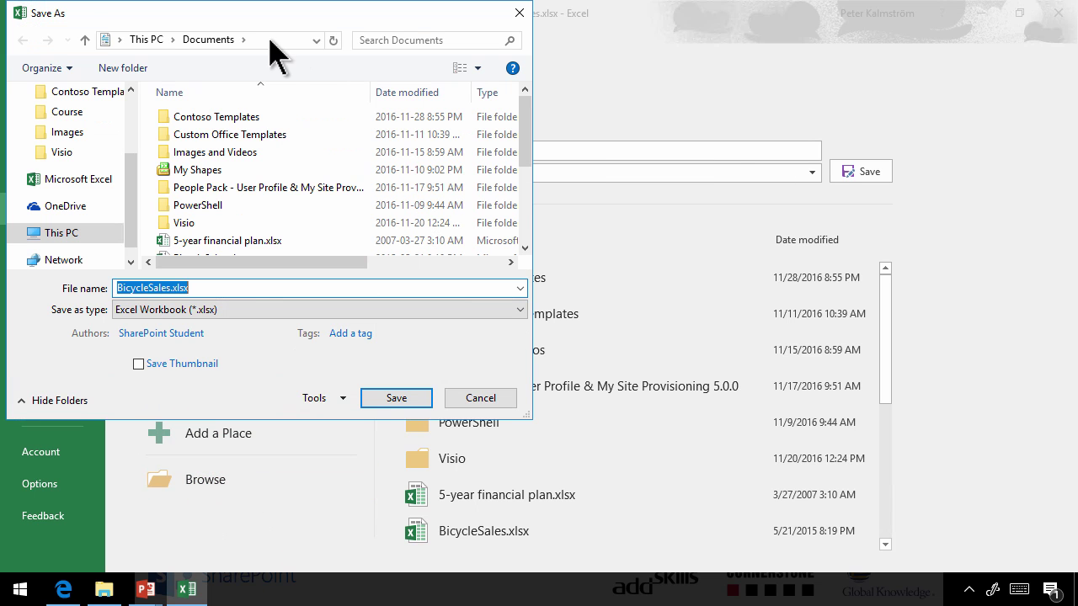
left_click(269, 39)
key("ctrl+v")
key("Return")
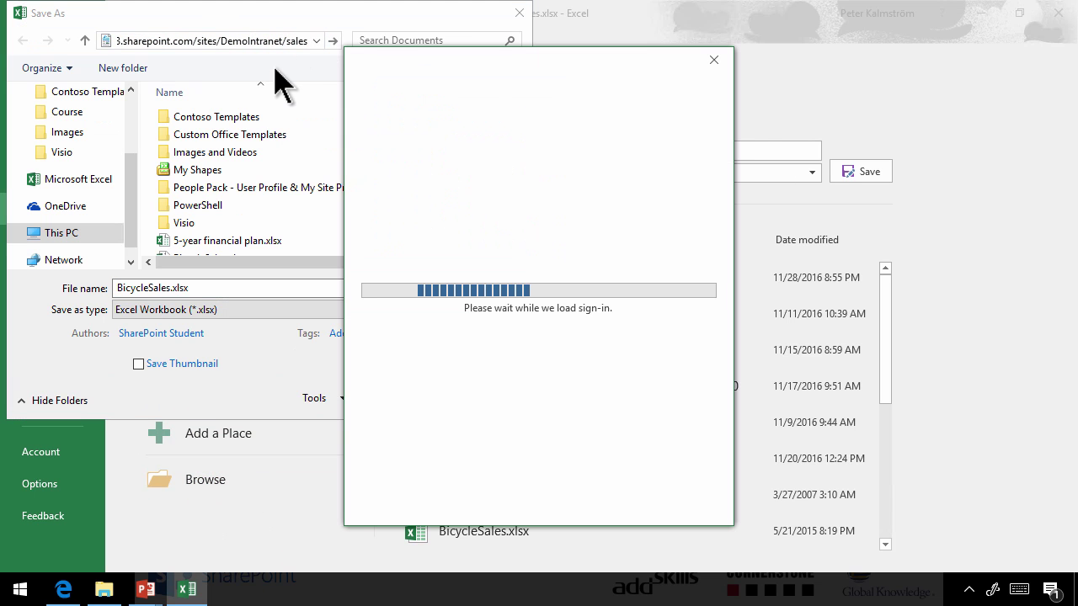
Sign in with the account e-mail and password, then save into the Documents library
left_click(469, 226)
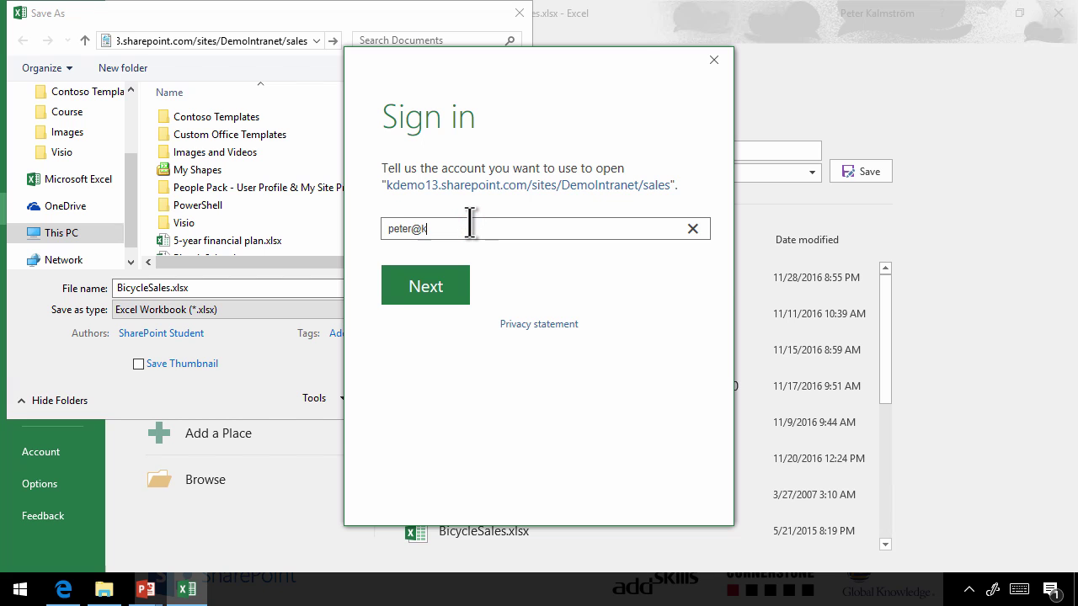
key("Return")
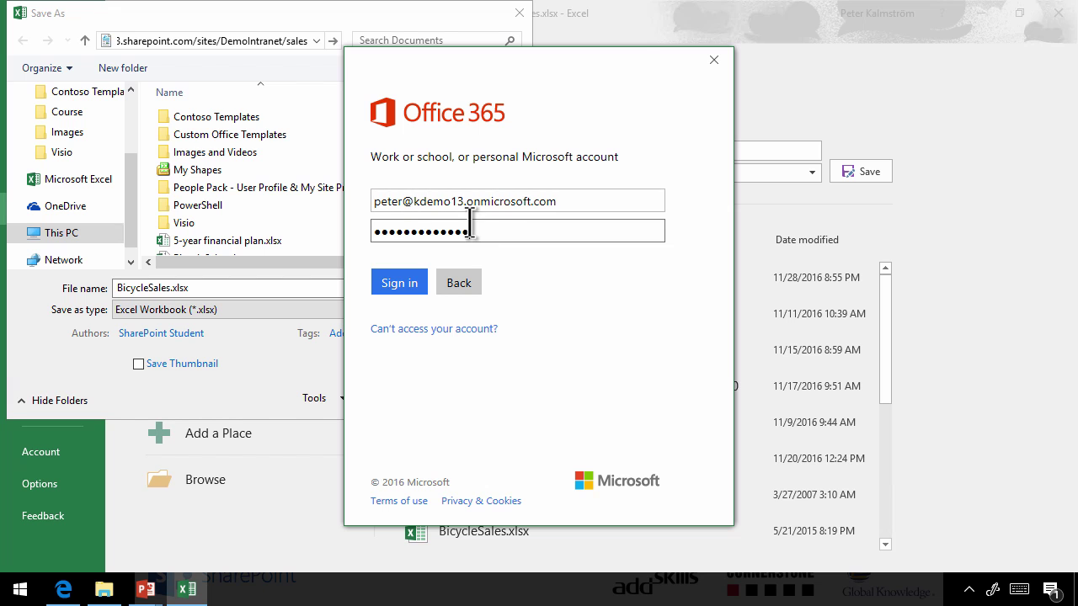
key("Return")
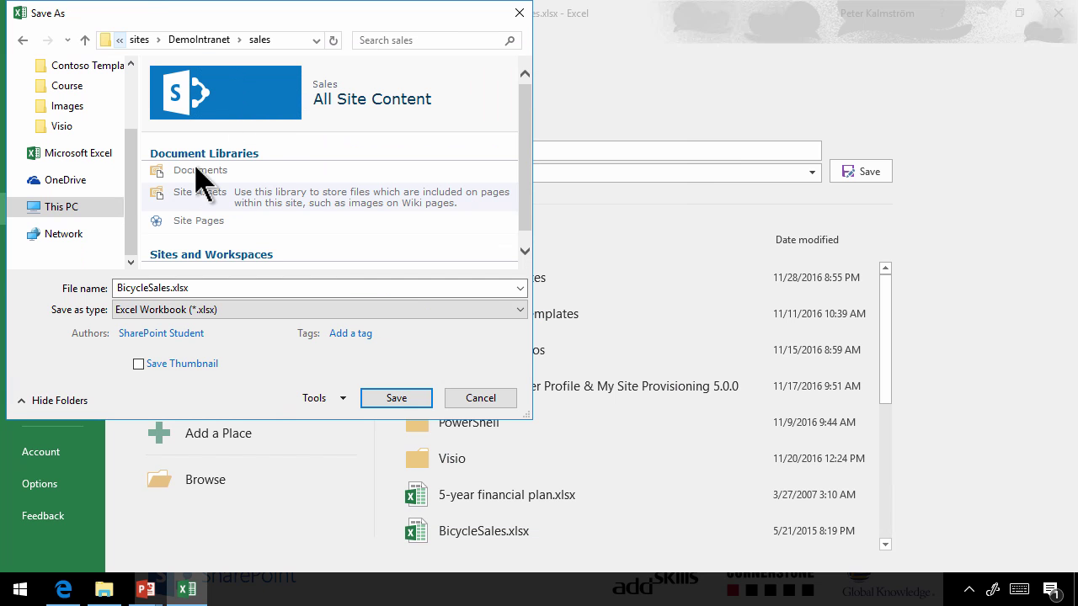
left_click(201, 172)
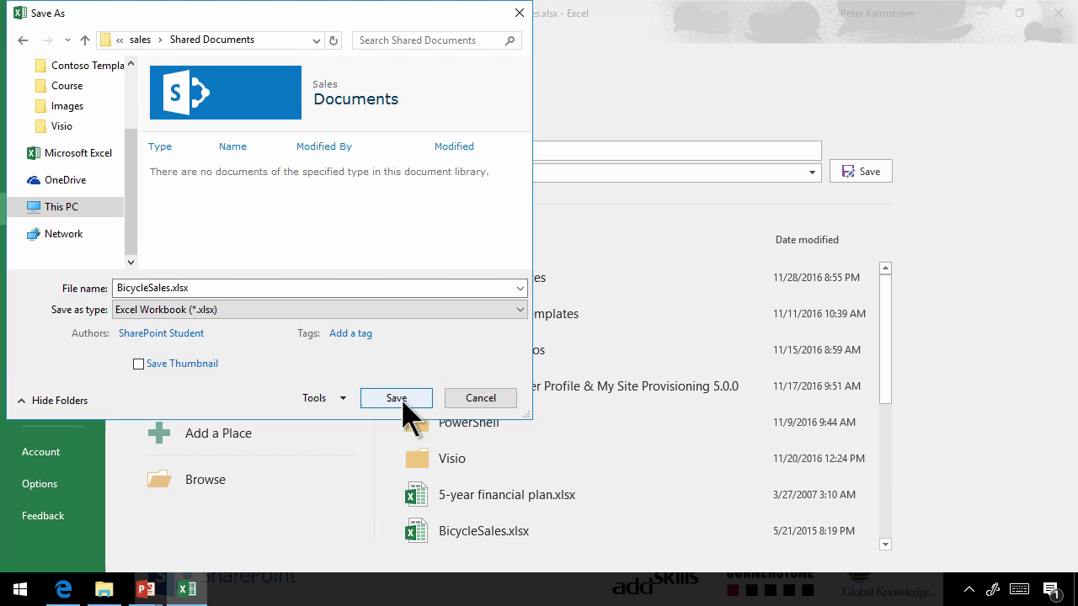
left_click(401, 401)
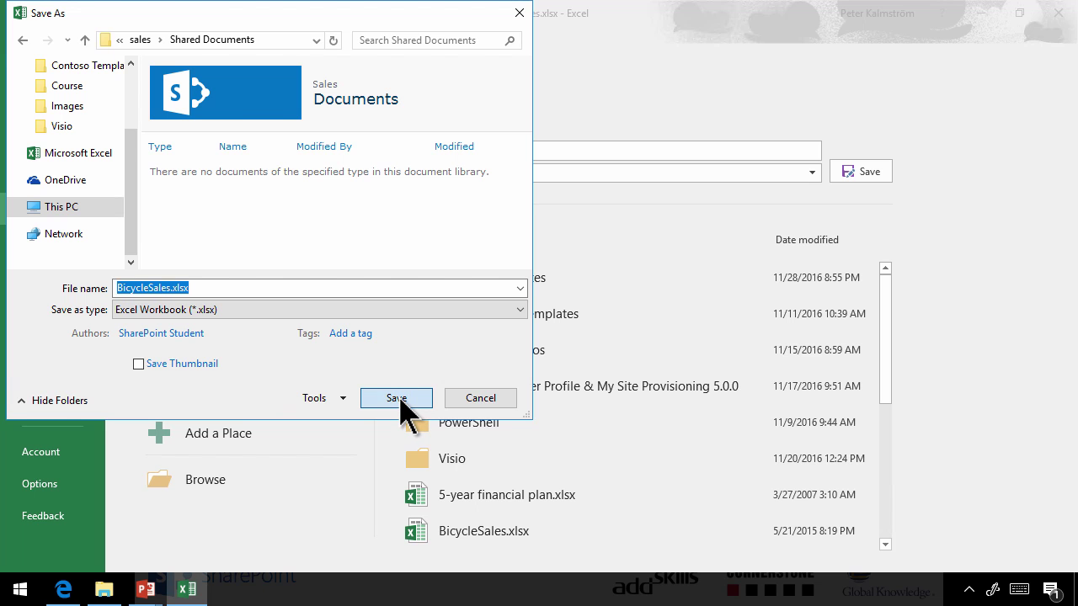
Insert a Business Data > Excel Web Access web part into the top zone of the Sales page
left_click(64, 590)
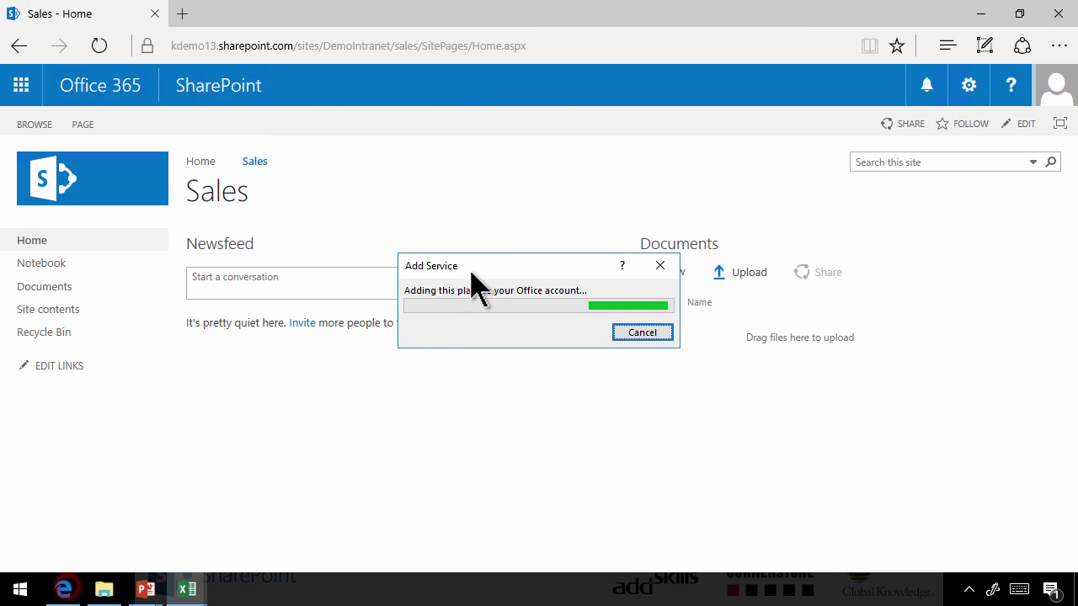
left_click(1025, 130)
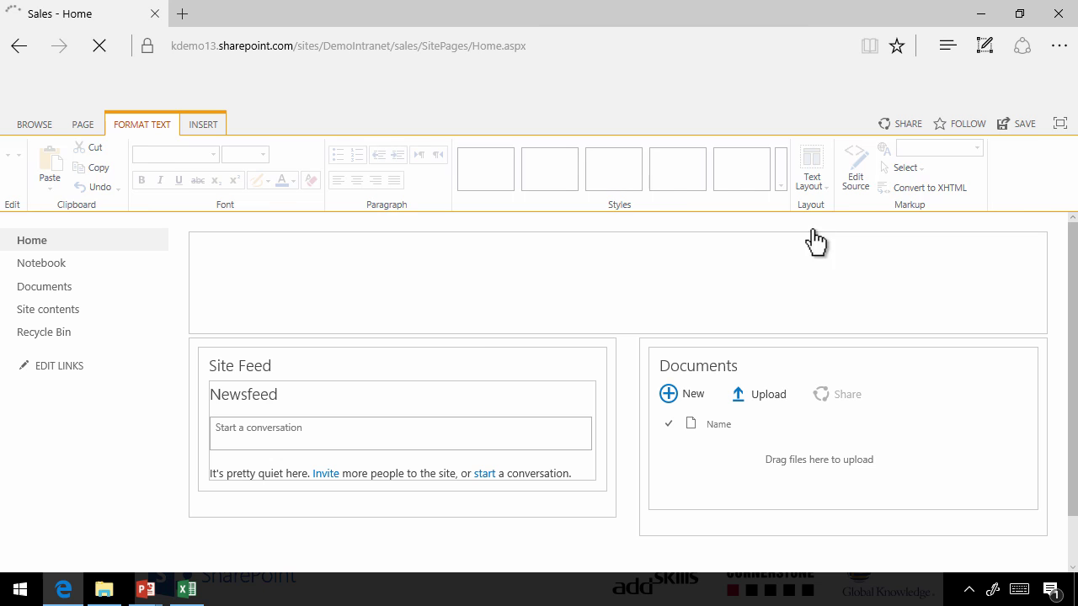
left_click(255, 246)
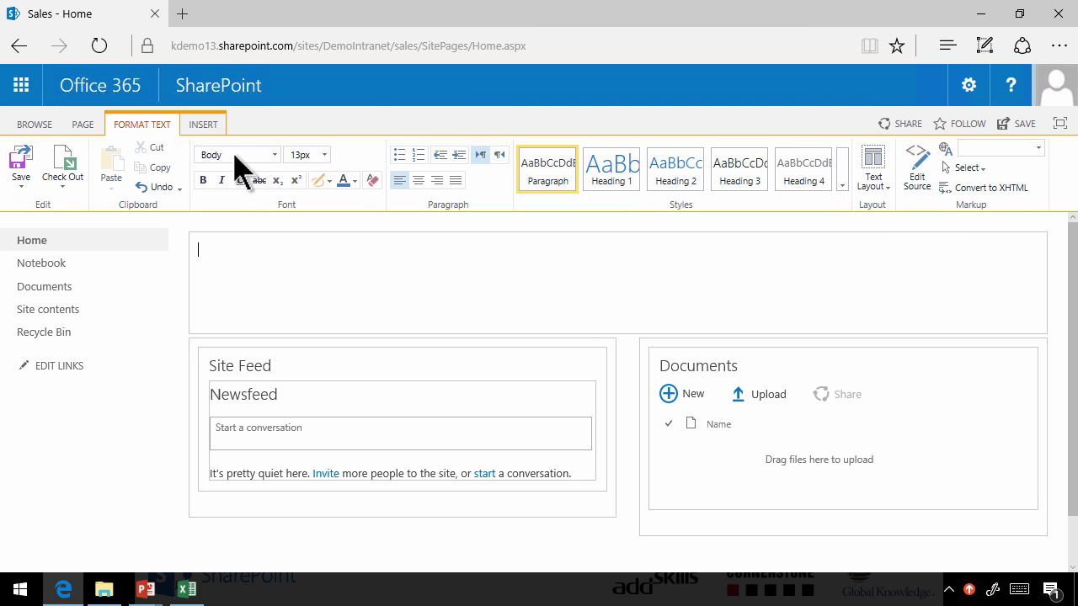
left_click(207, 125)
left_click(316, 162)
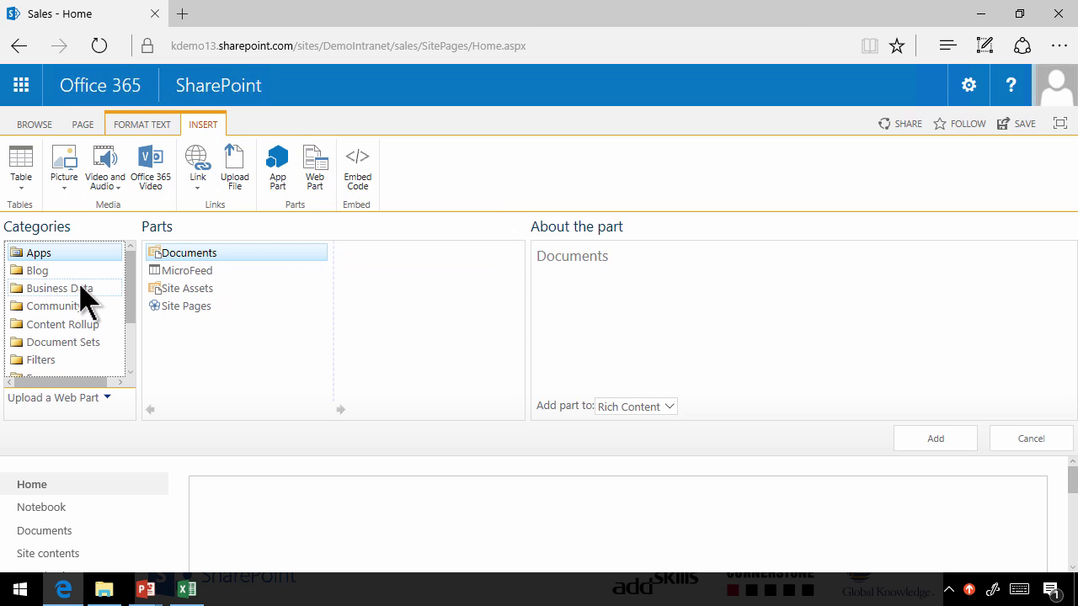
left_click(80, 288)
left_click(187, 360)
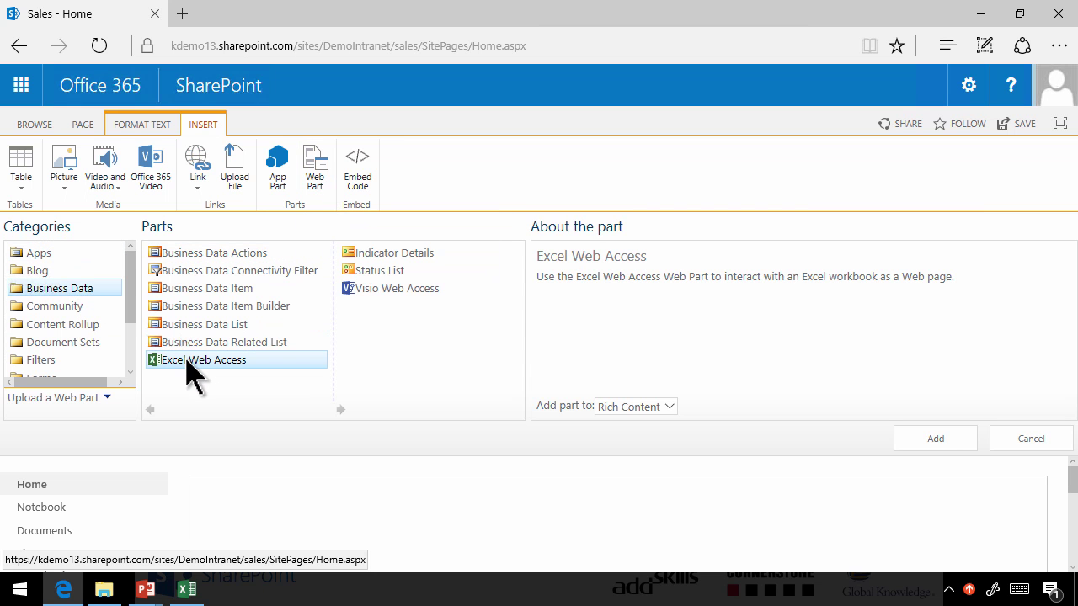
left_click(926, 439)
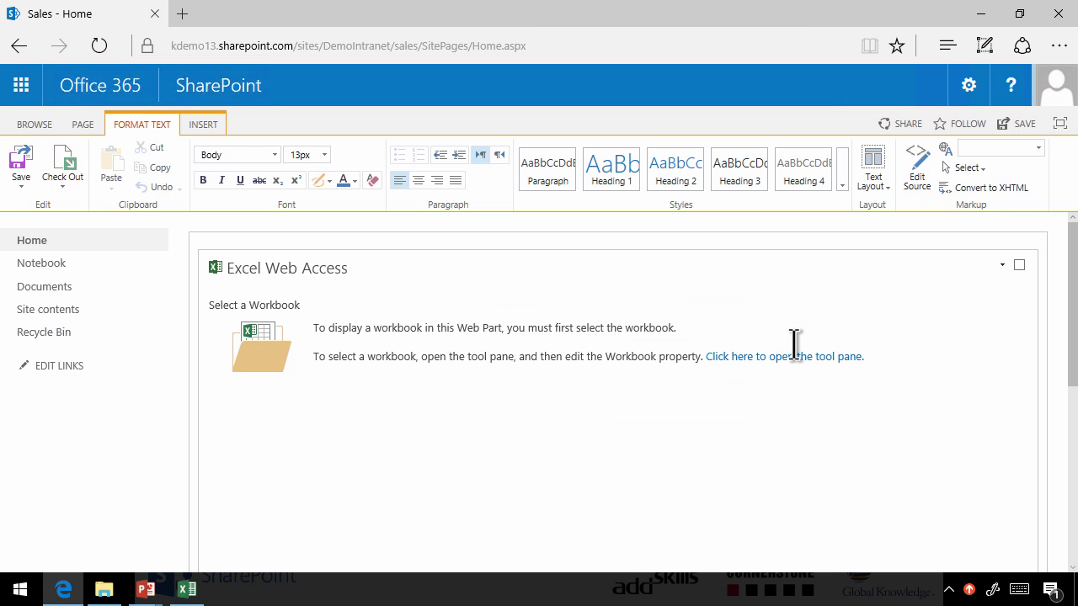
Point the web part at Documents/BicycleSales.xlsx showing Chart 1, apply, and save the page
left_click(794, 363)
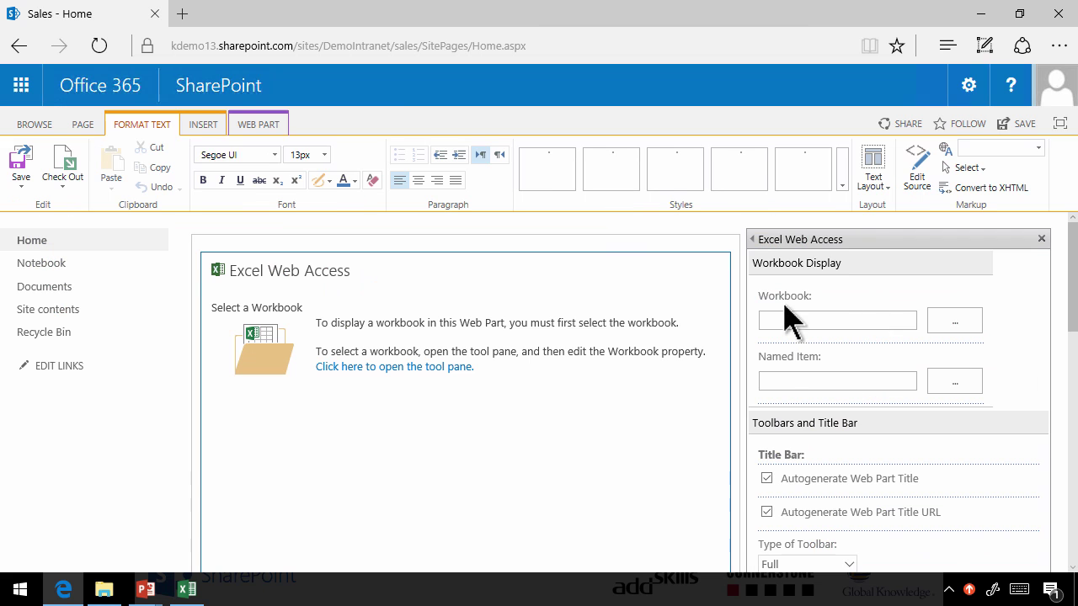
left_click(950, 322)
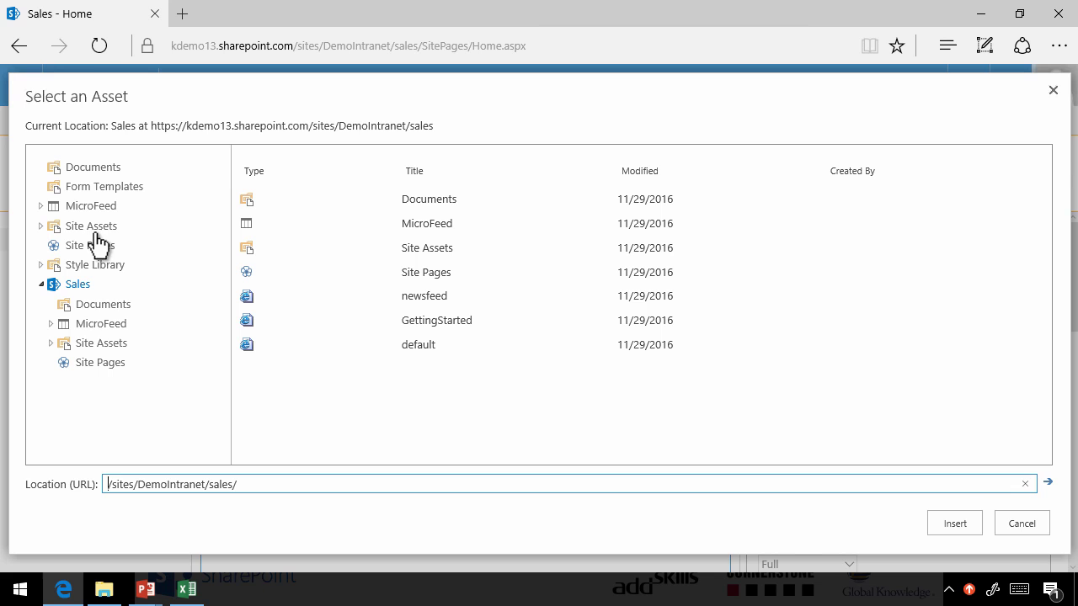
left_click(95, 305)
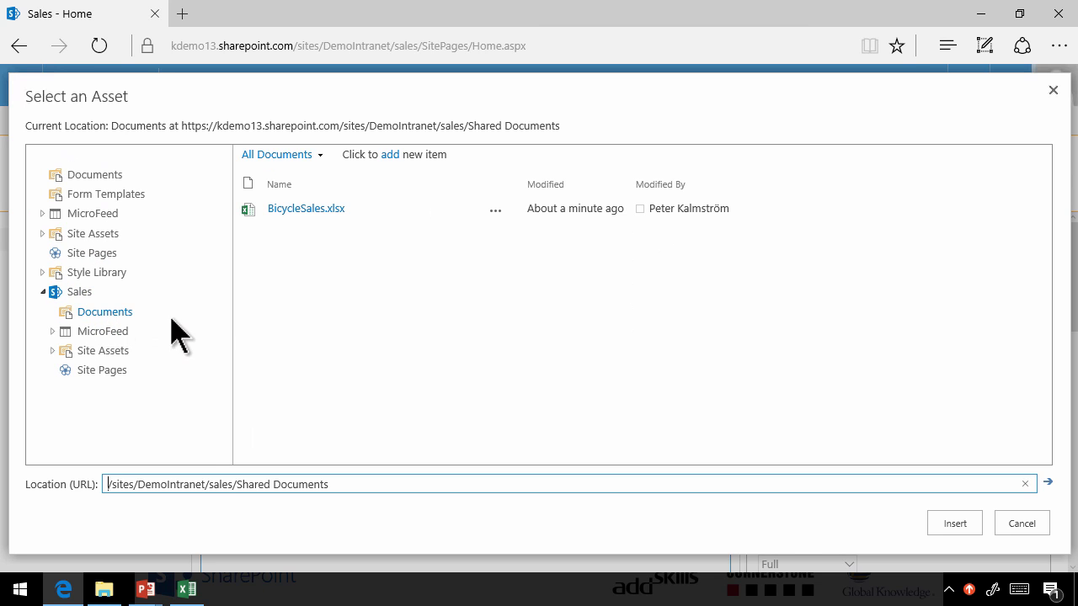
left_click(304, 211)
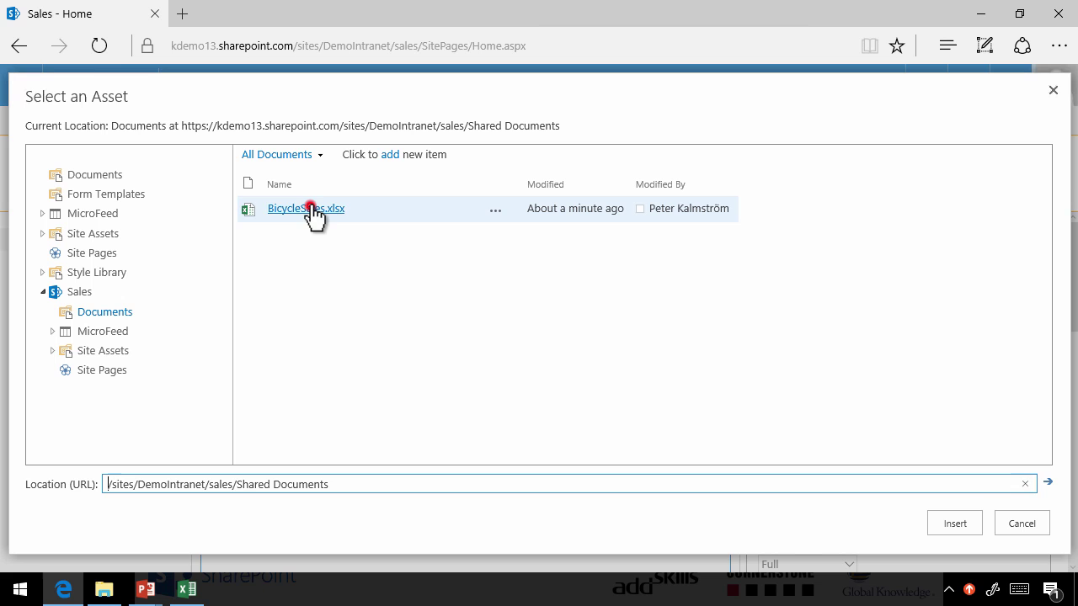
left_click(955, 524)
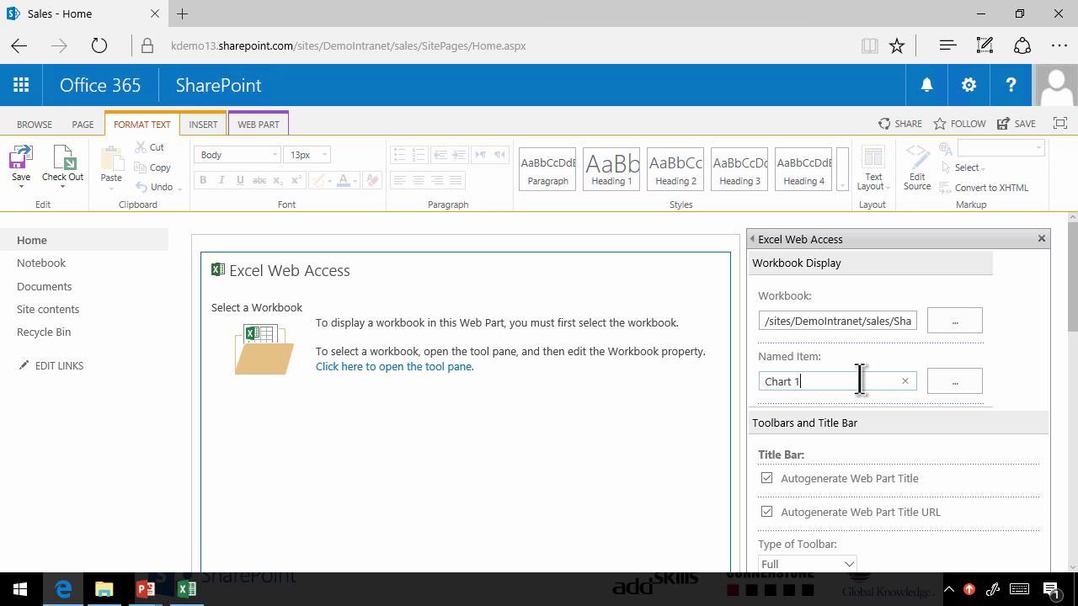
scroll(1066, 385, "down", 5)
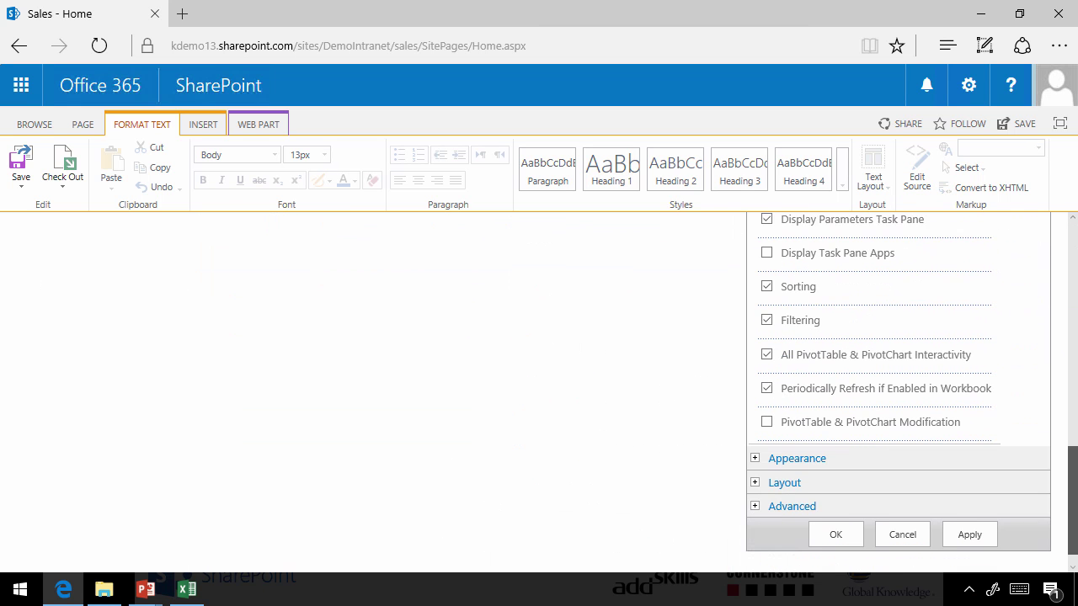
left_click(967, 526)
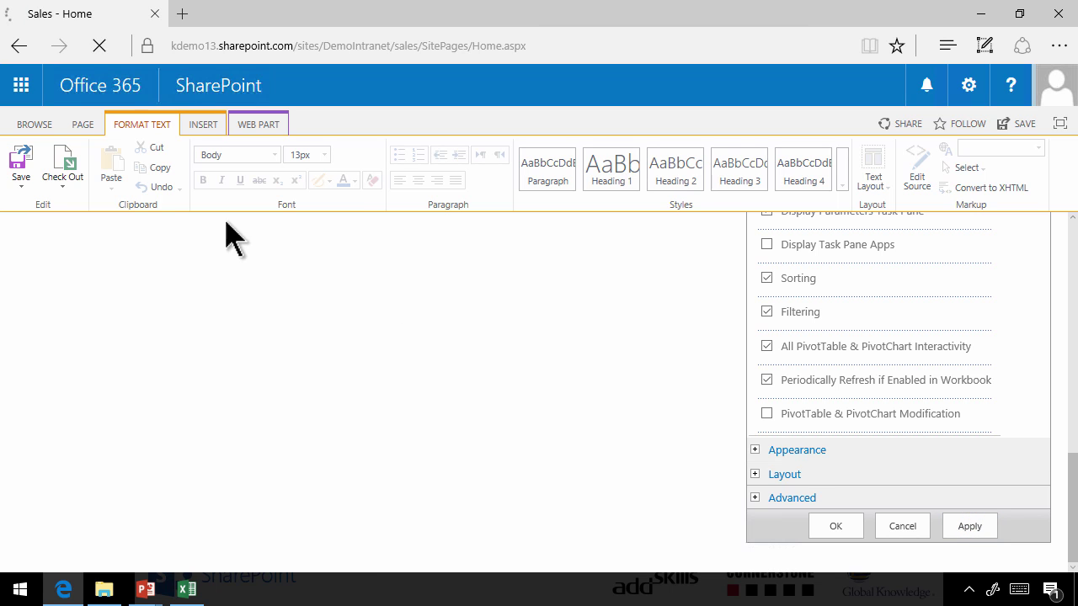
left_click(22, 162)
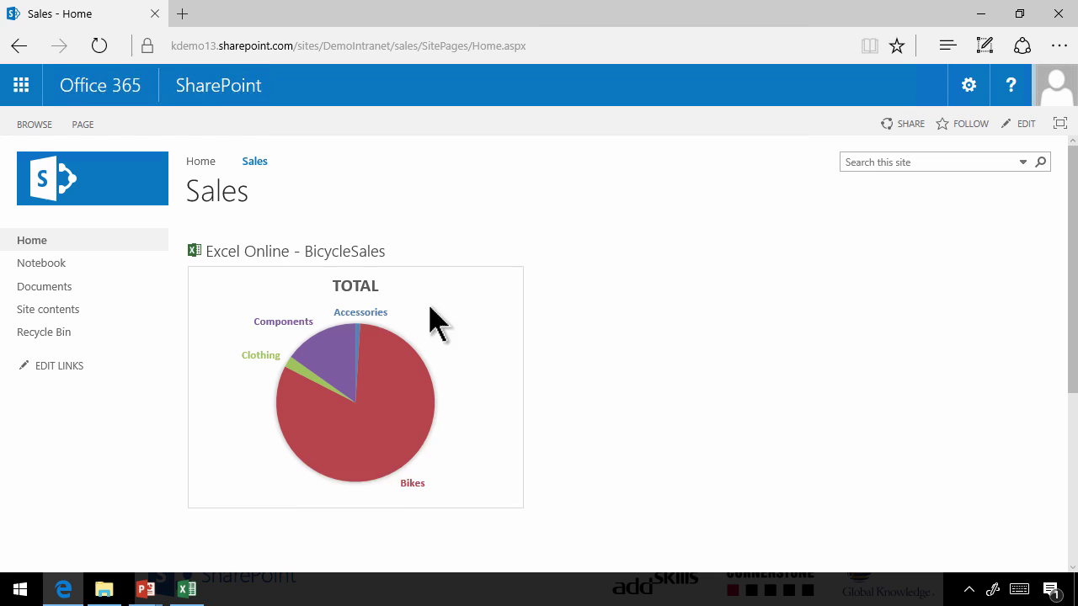
Keep Chart 1 as the displayed workbook item and switch the Sales page back into edit mode
scroll(554, 402, "down", 2)
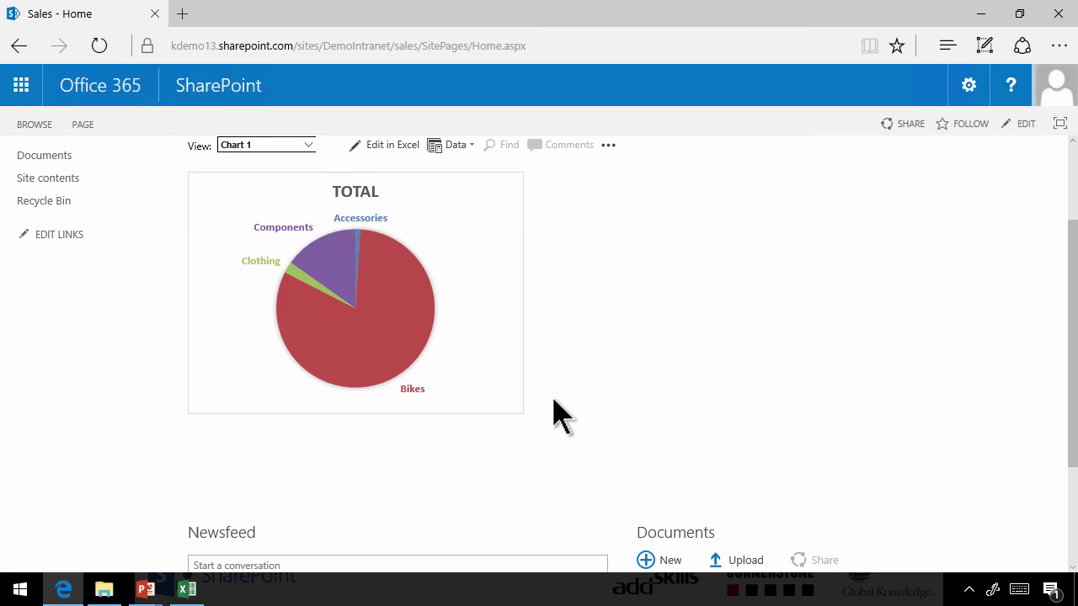
scroll(554, 403, "up", 2)
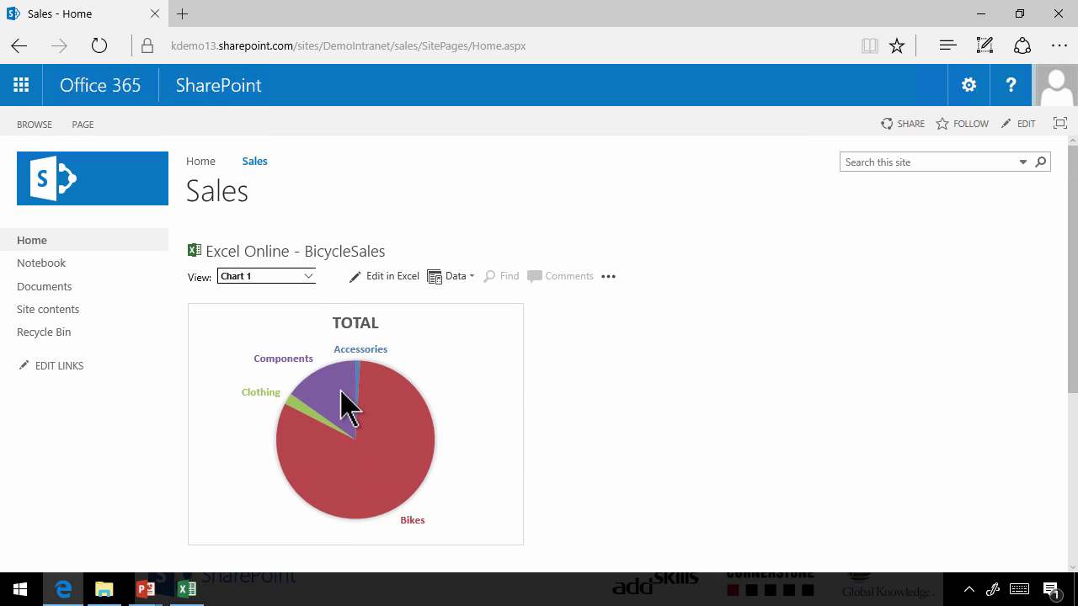
left_click(309, 276)
left_click(312, 273)
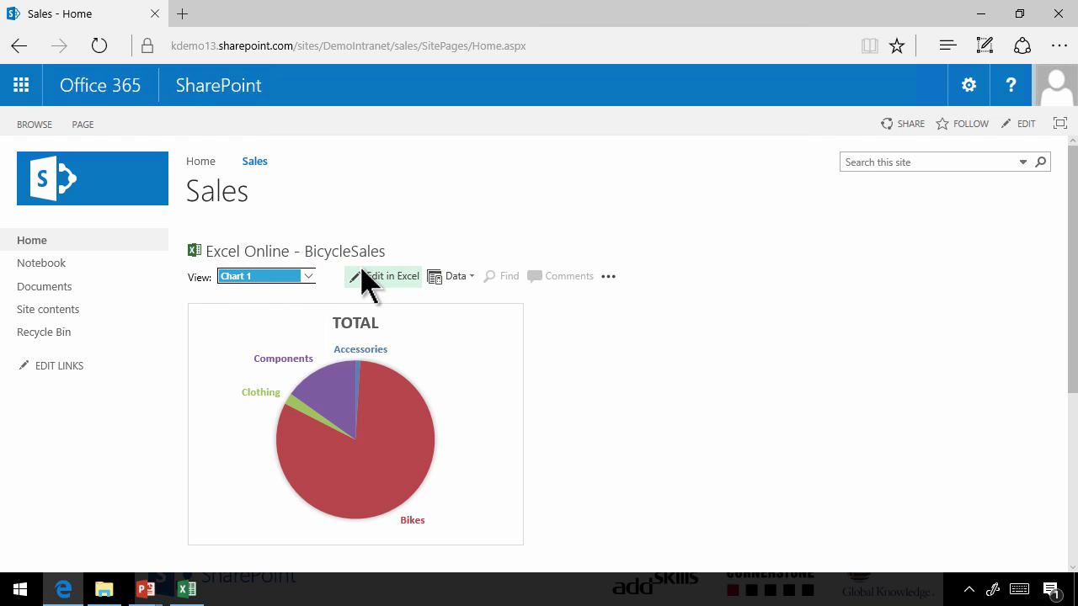
scroll(494, 385, "down", 3)
scroll(495, 385, "up", 3)
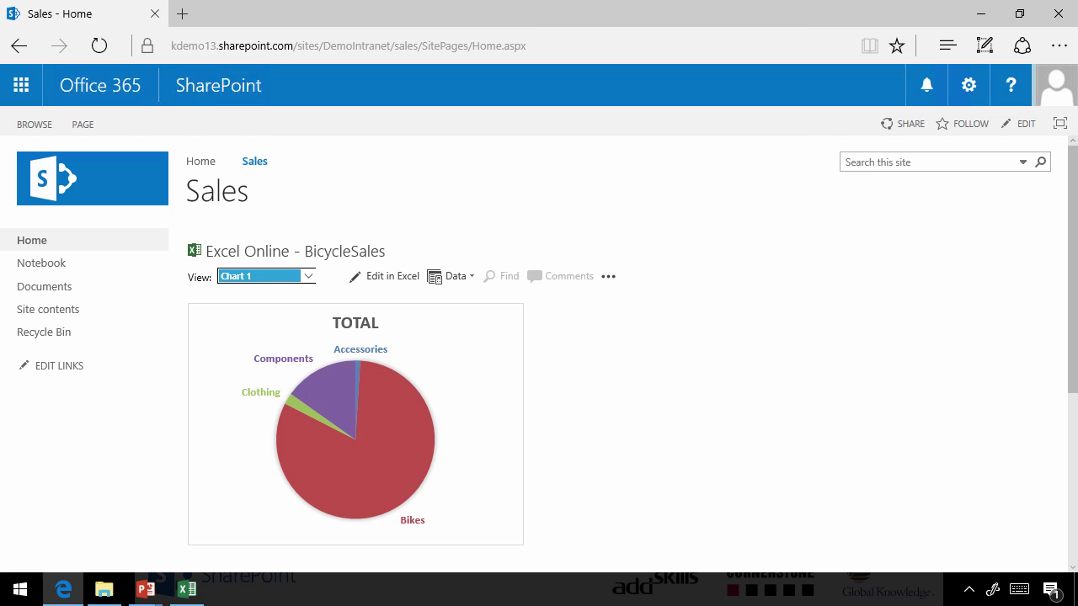
left_click(1027, 125)
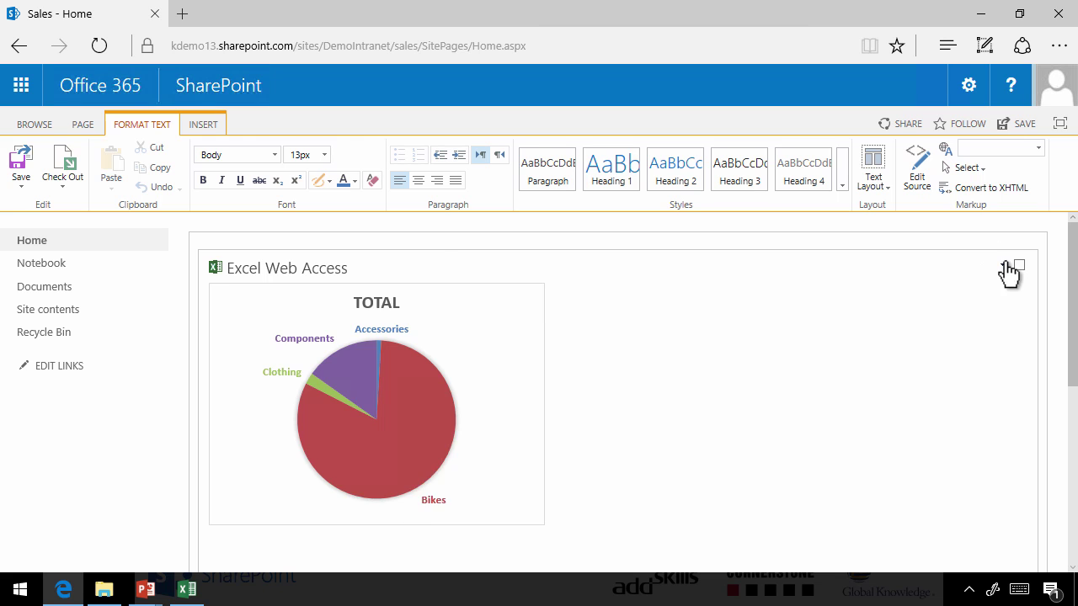
Open the Excel web part's settings and set Type of Toolbar to None
left_click(1002, 265)
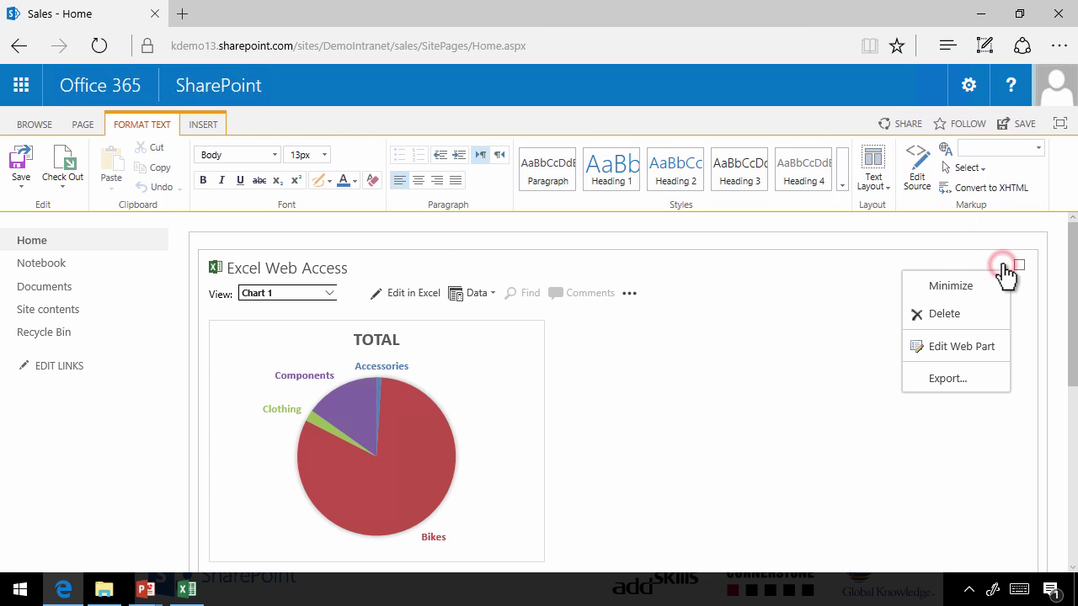
left_click(974, 345)
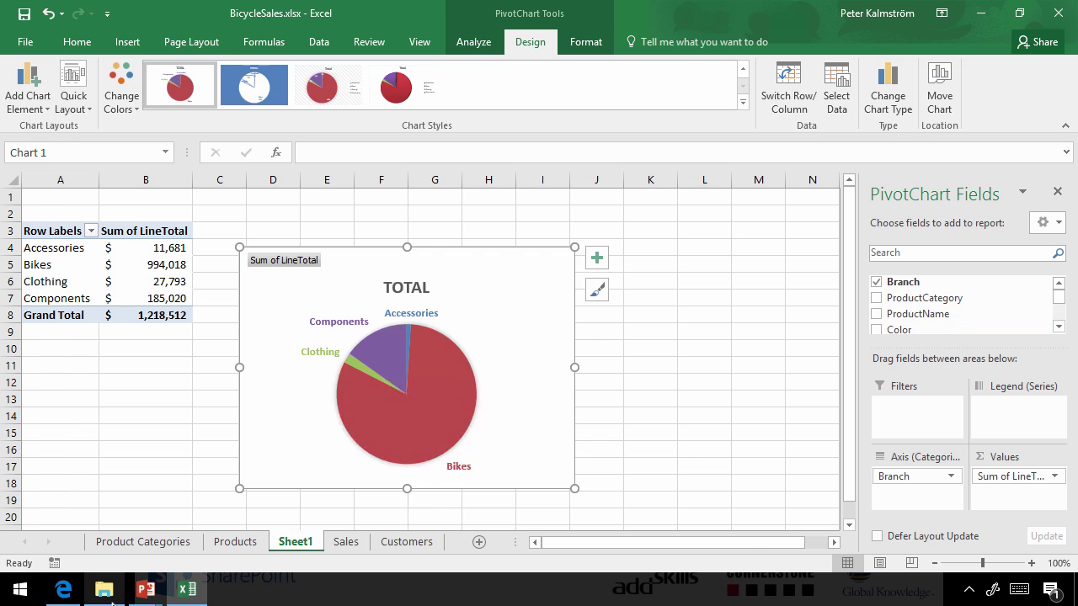
left_click(64, 590)
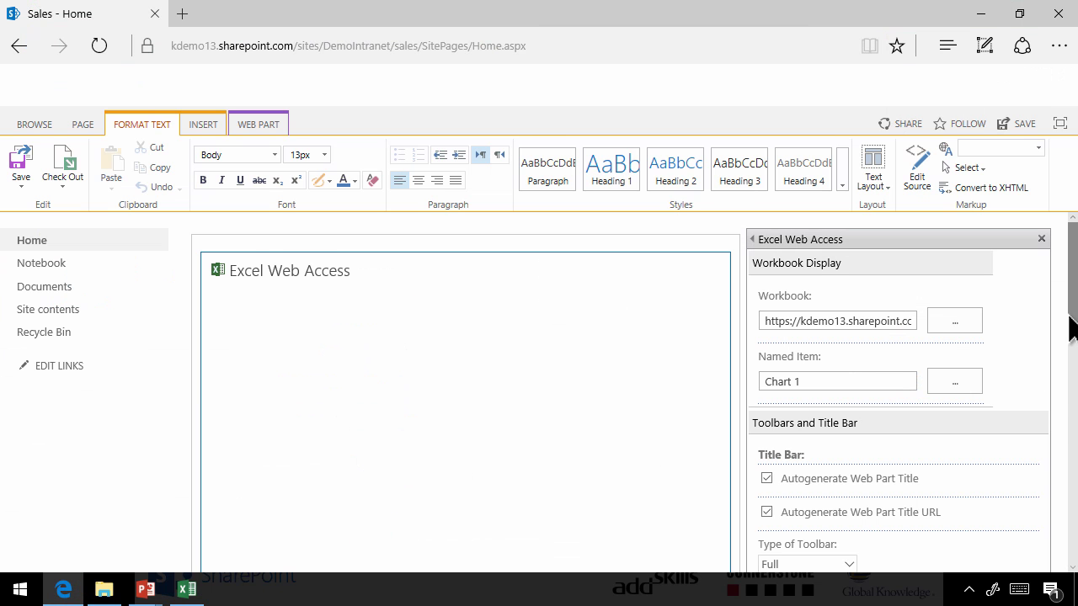
left_click_drag(1070, 328, 1071, 396)
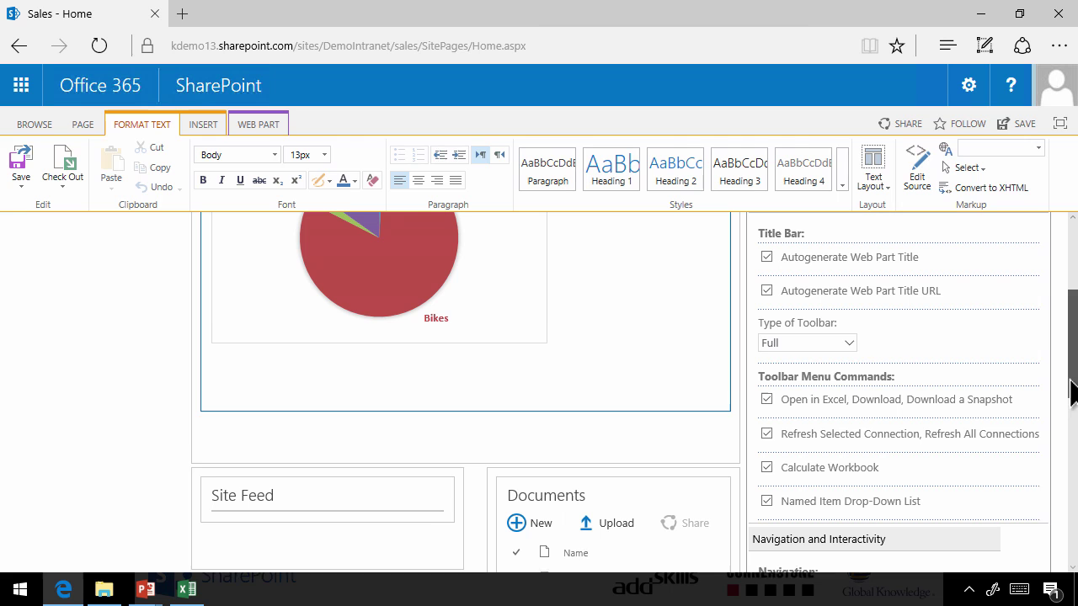
left_click(847, 347)
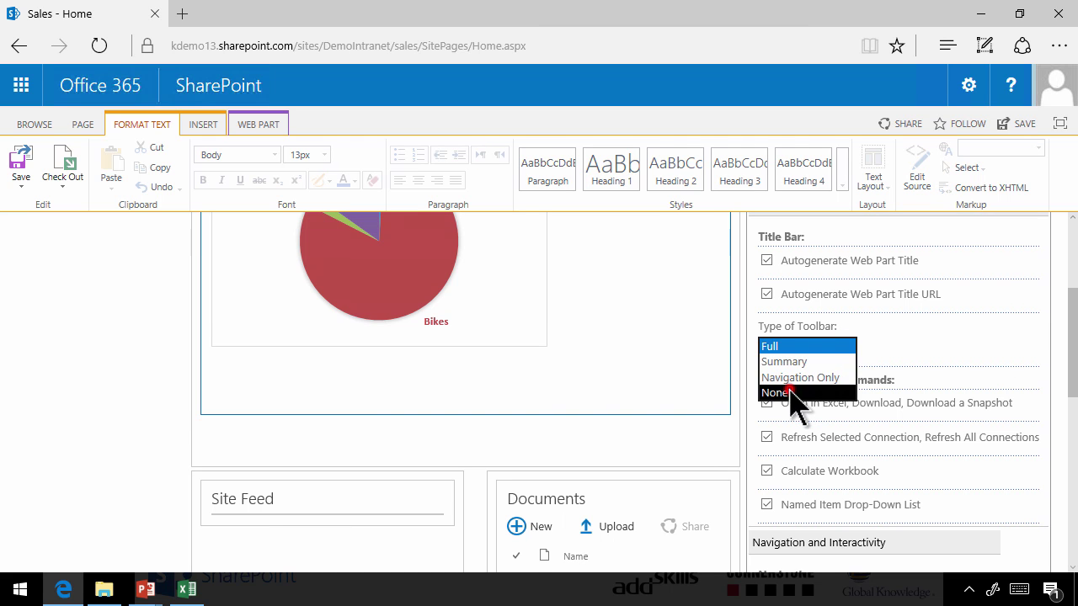
left_click(791, 392)
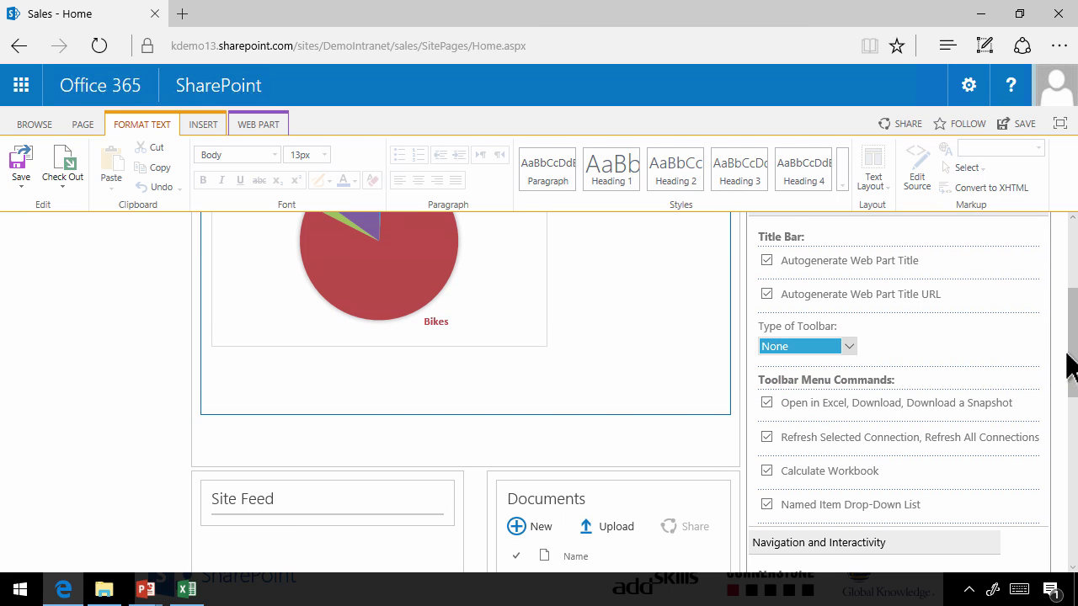
left_click_drag(1071, 367, 1071, 396)
Uncheck Open in Excel/download, Calculate Workbook, Named Item Drop-Down and All Workbook Interactivity, then confirm with OK
left_click(766, 295)
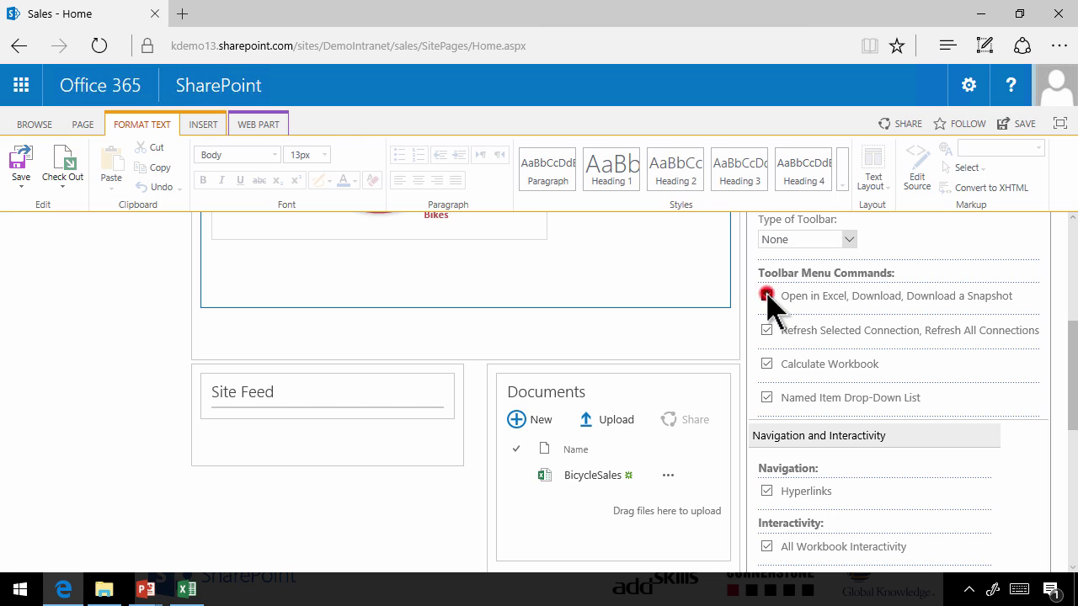
left_click(768, 362)
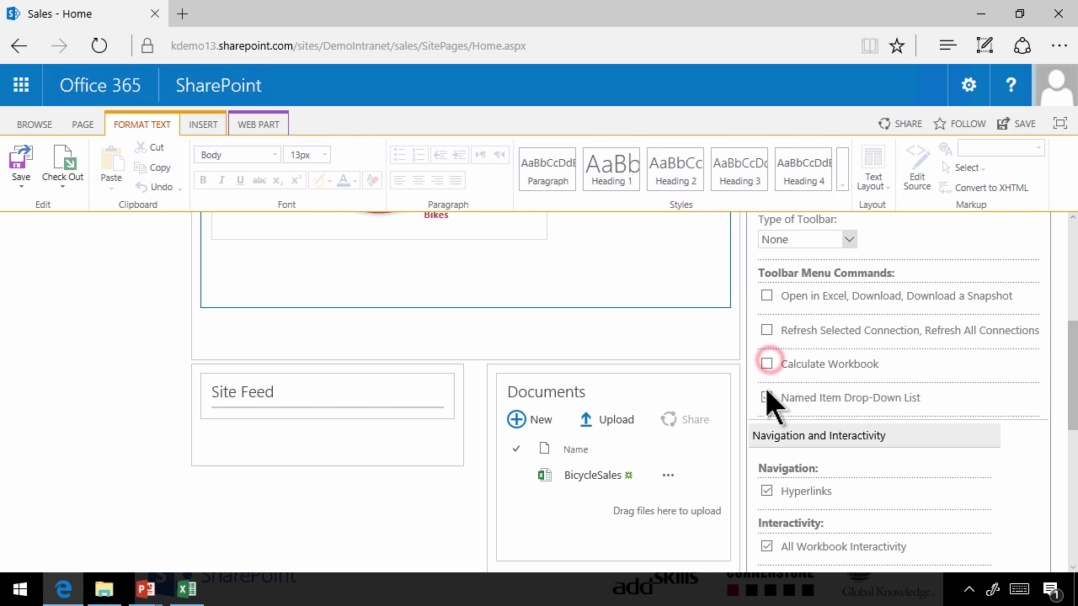
left_click(768, 397)
left_click_drag(1073, 441, 1075, 497)
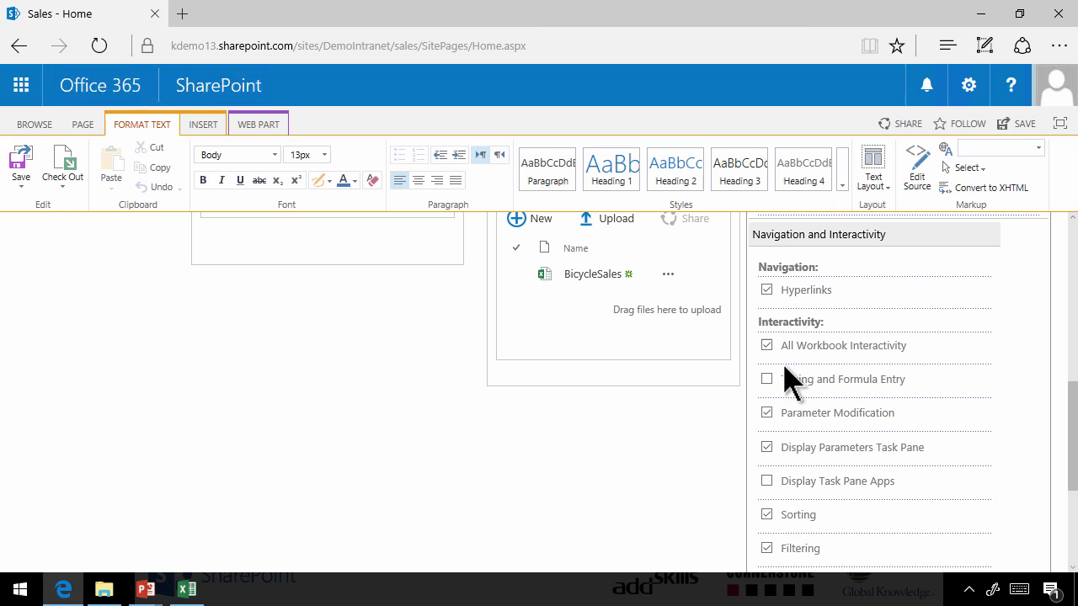
left_click(766, 345)
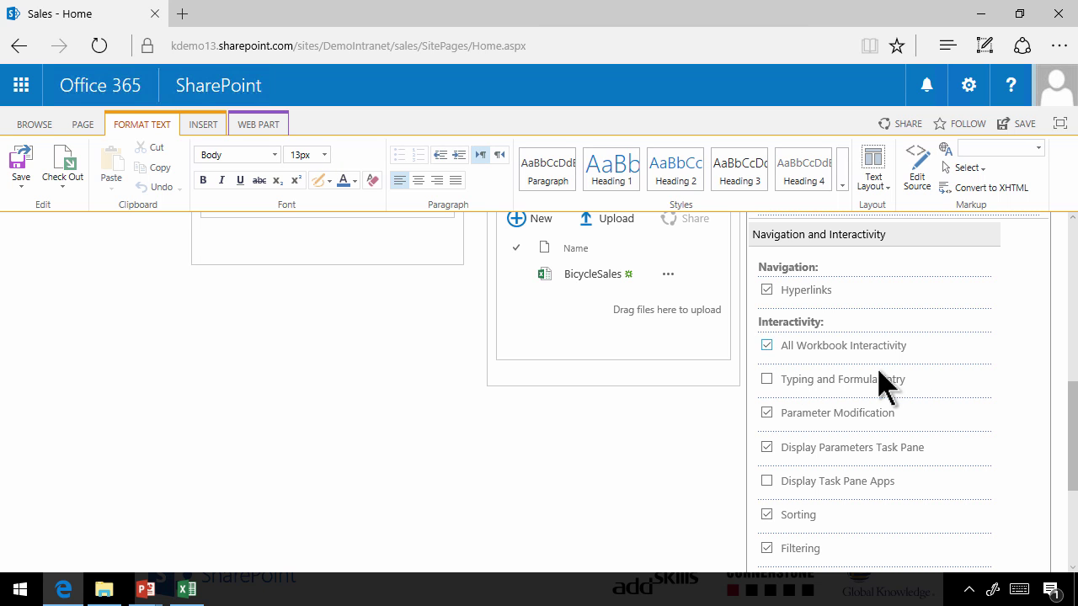
left_click_drag(1067, 445, 1074, 447)
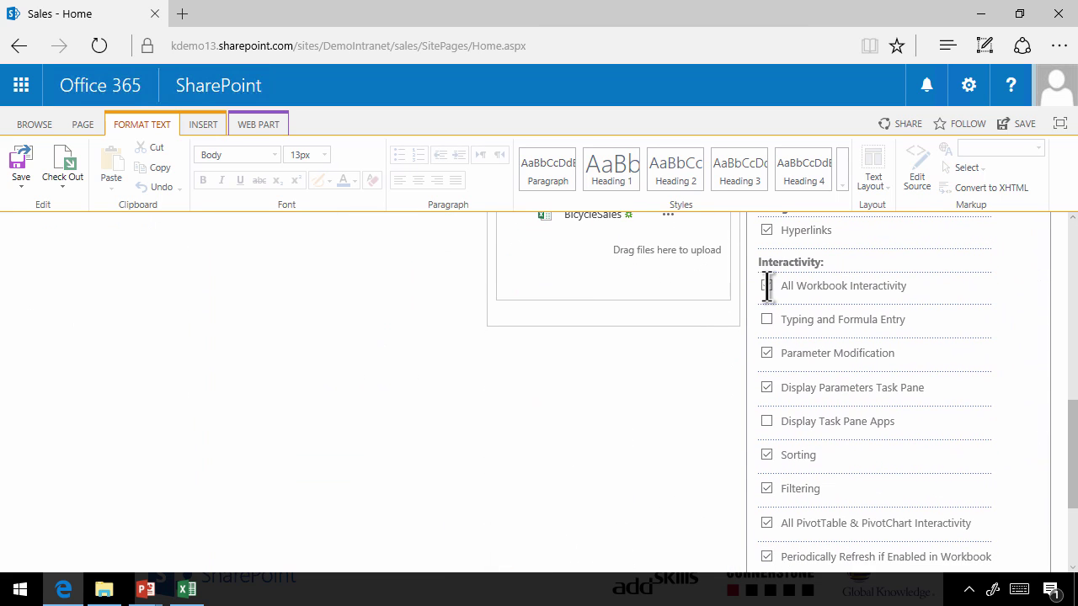
scroll(867, 354, "down", 3)
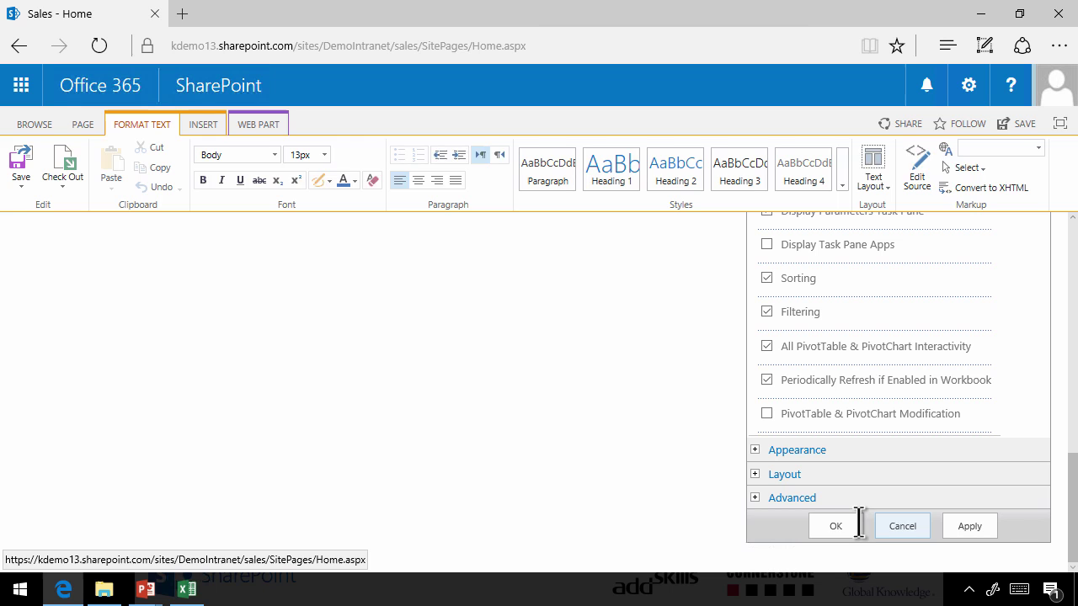
left_click(850, 529)
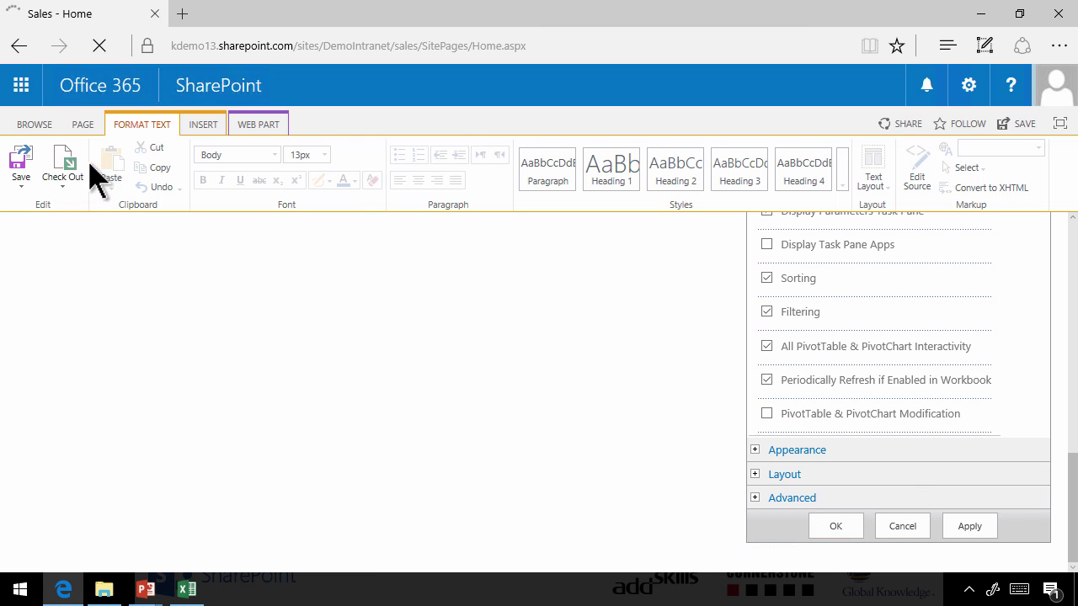
Save the Sales page and exit edit mode, leaving the pie chart shown without a toolbar
left_click(25, 164)
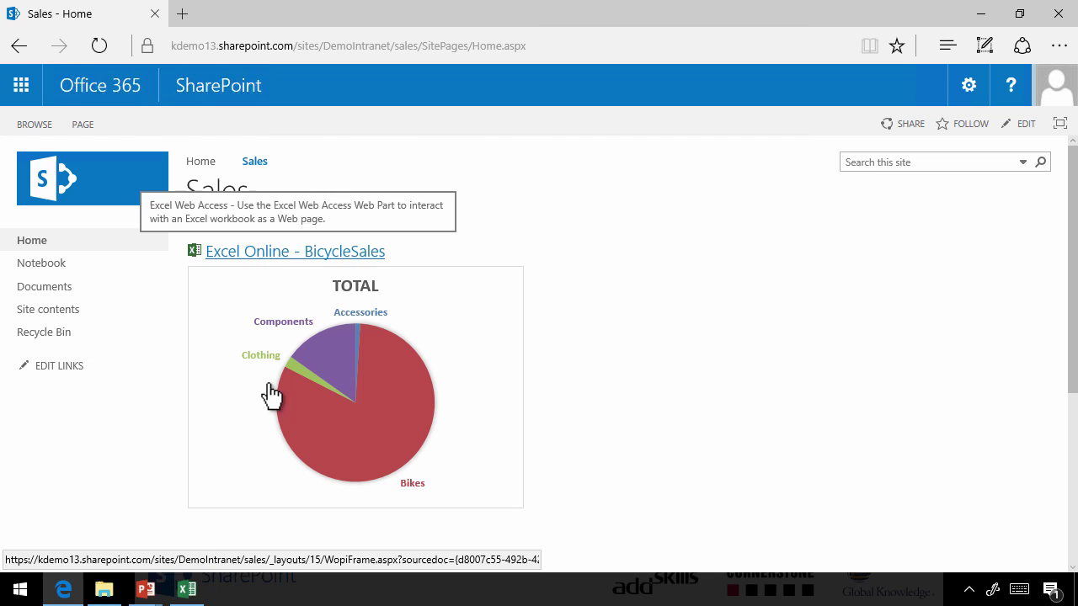
Change the Bikes slice fill from red to dark blue, then save the BicycleSales workbook
left_click(187, 591)
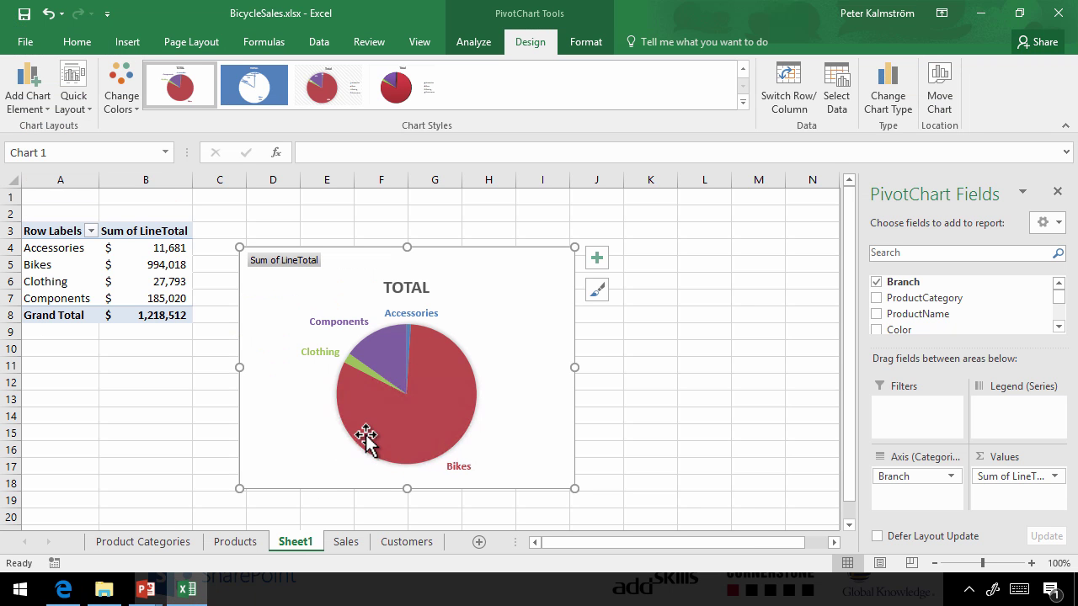
left_click(406, 425)
left_click(448, 394)
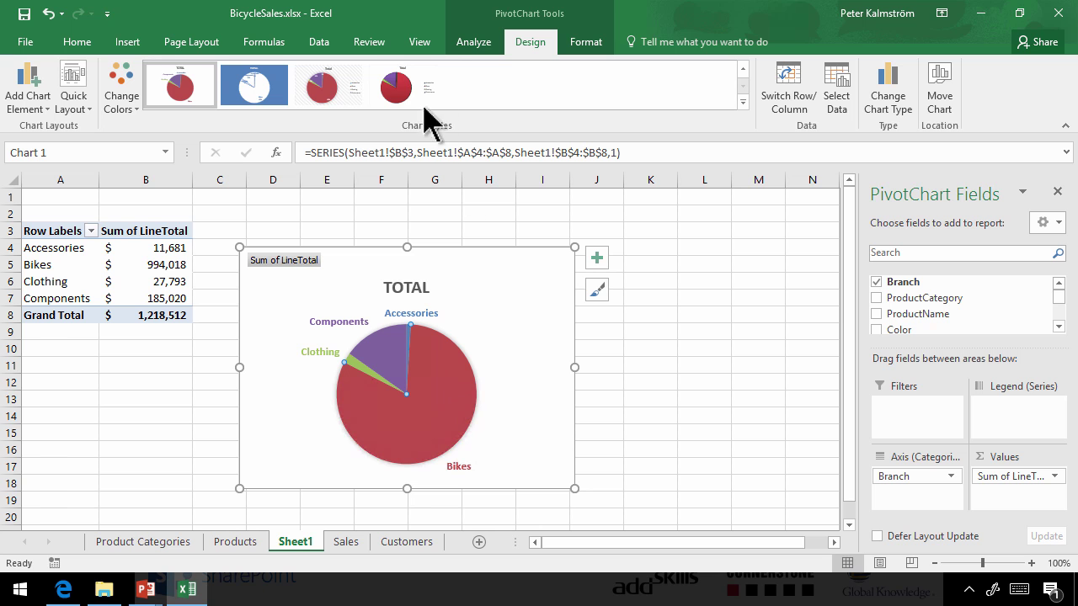
left_click(581, 42)
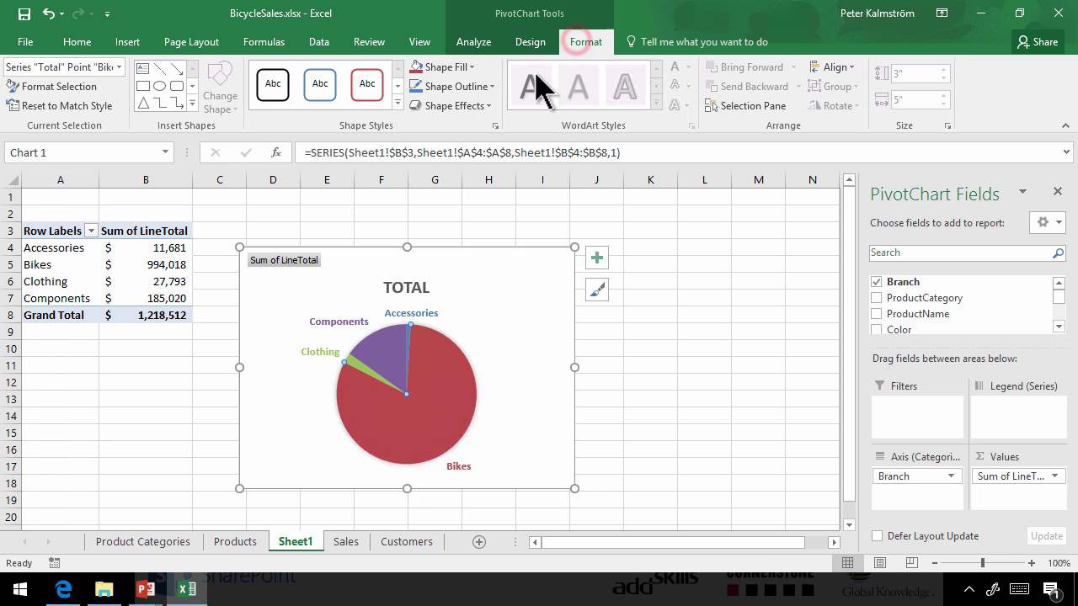
left_click(474, 66)
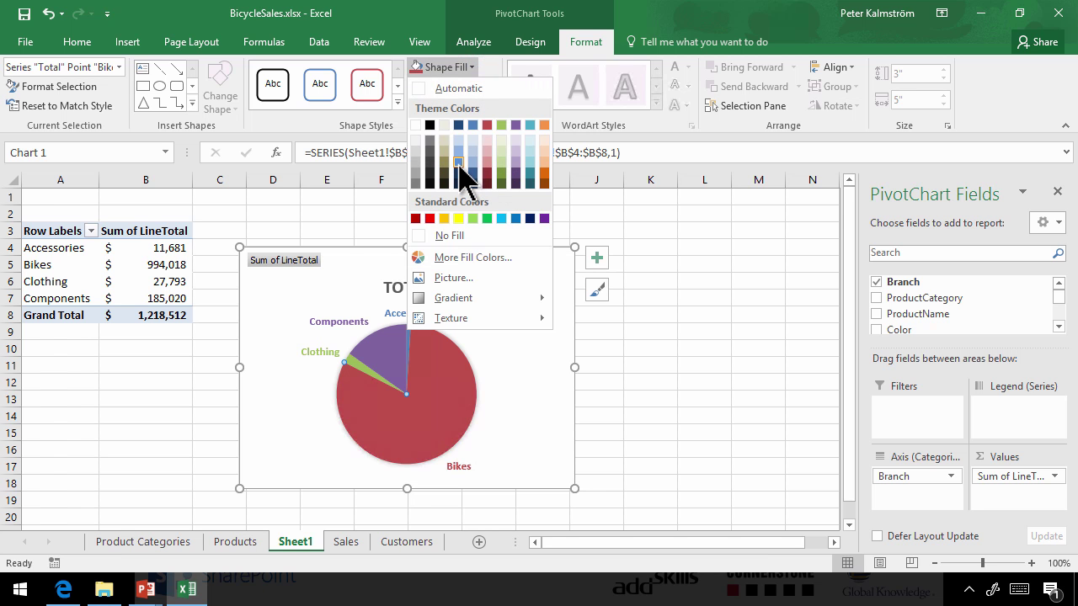
left_click(459, 126)
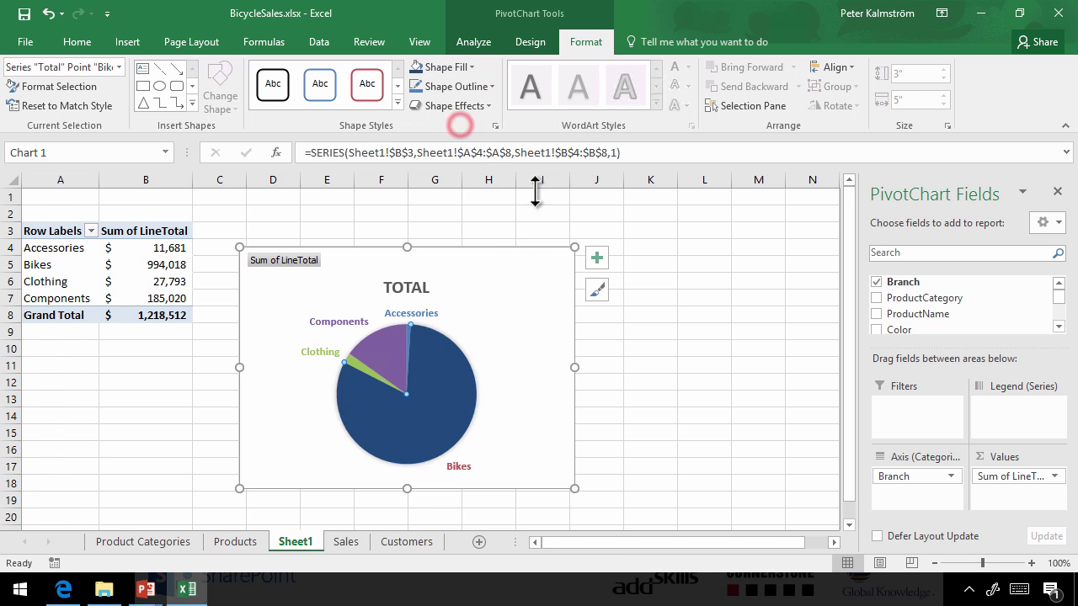
left_click(627, 352)
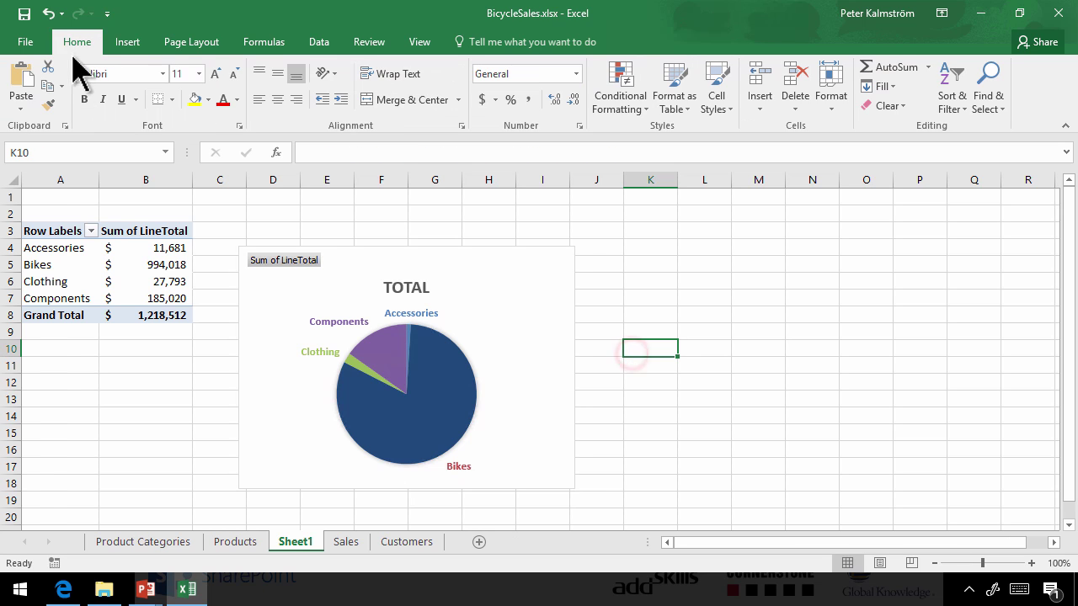
left_click(24, 14)
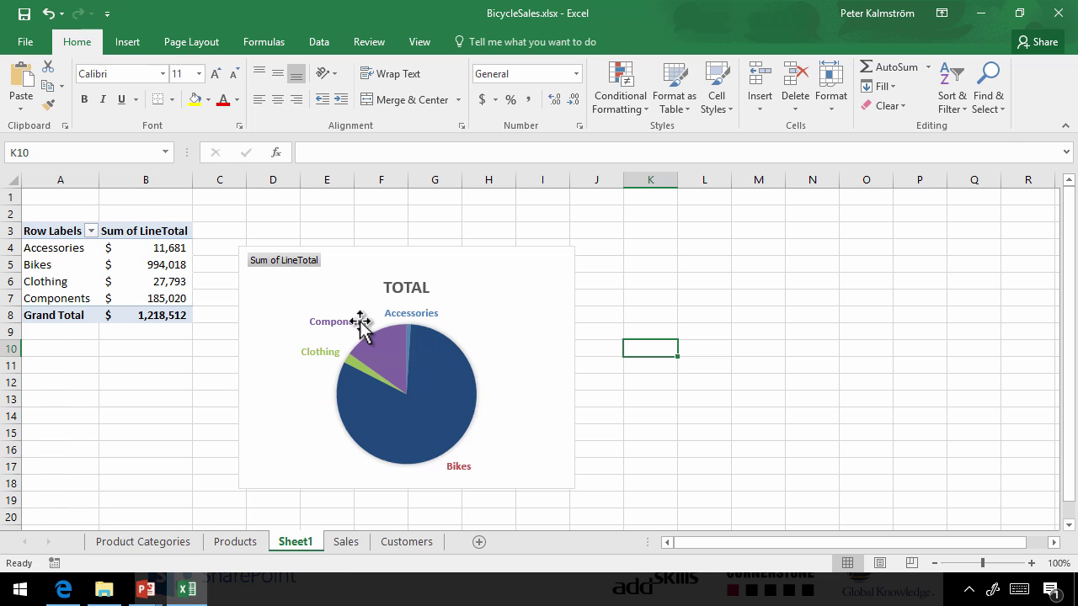
Refresh the Sales home page in Edge to pick up the recoloured Bikes slice
left_click(73, 588)
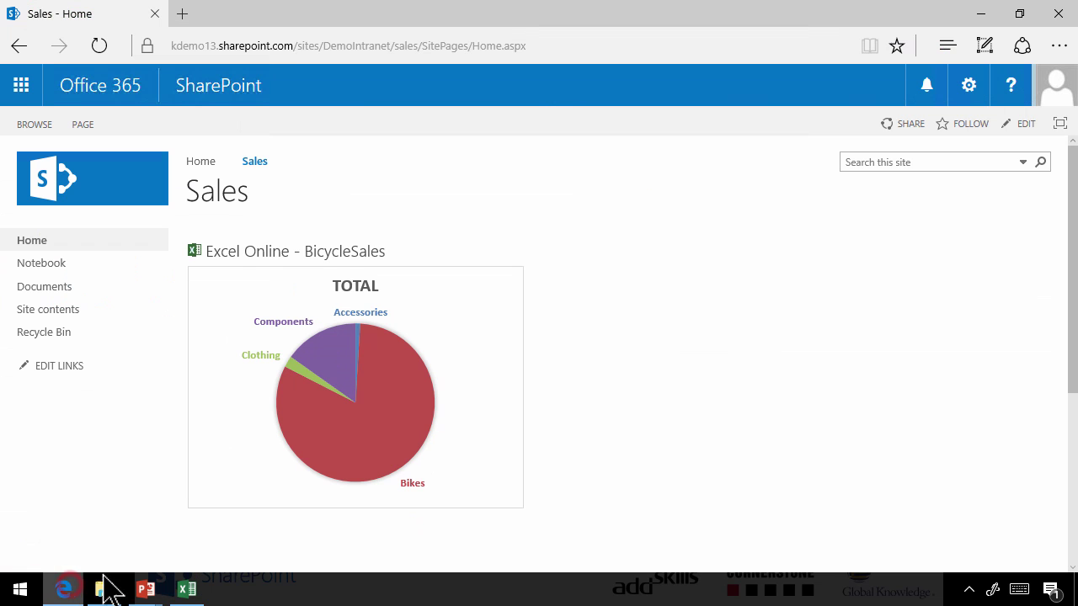
left_click(99, 46)
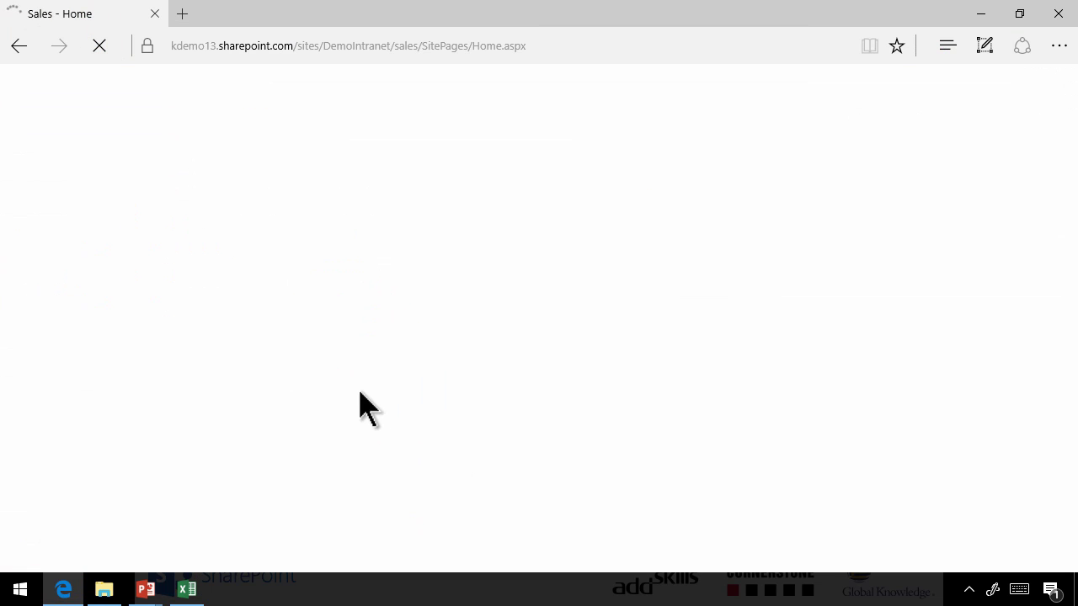